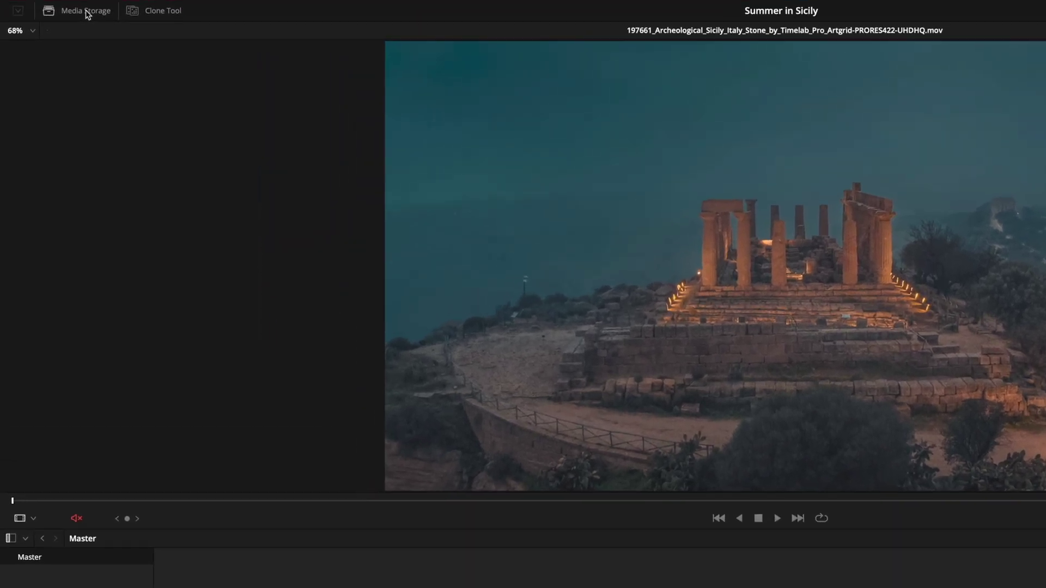
Browse Media Storage through Sicily > Content > Medias > Videos to show its clip thumbnails.
click(57, 18)
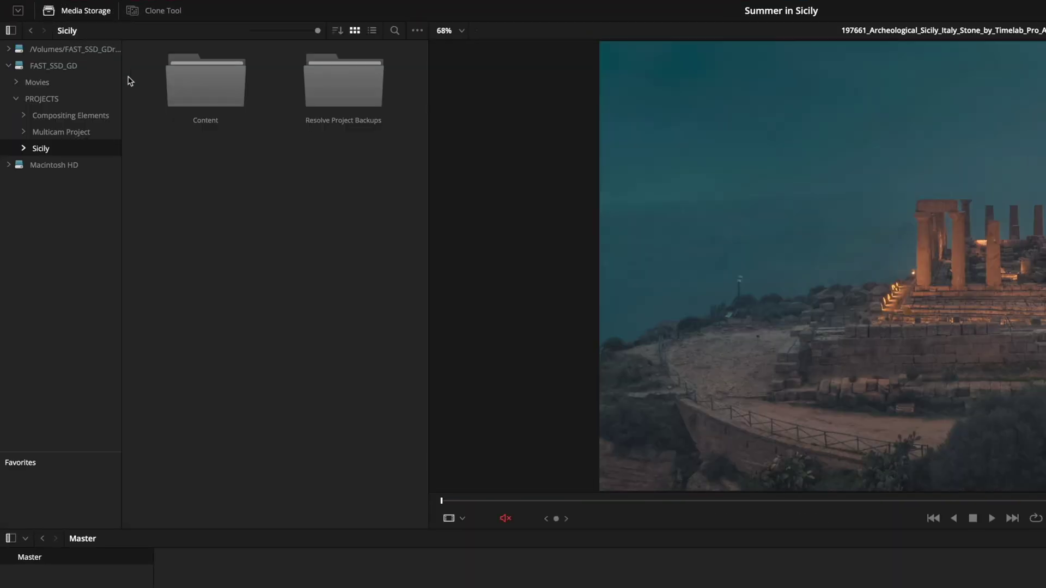
double_click(194, 83)
double_click(338, 88)
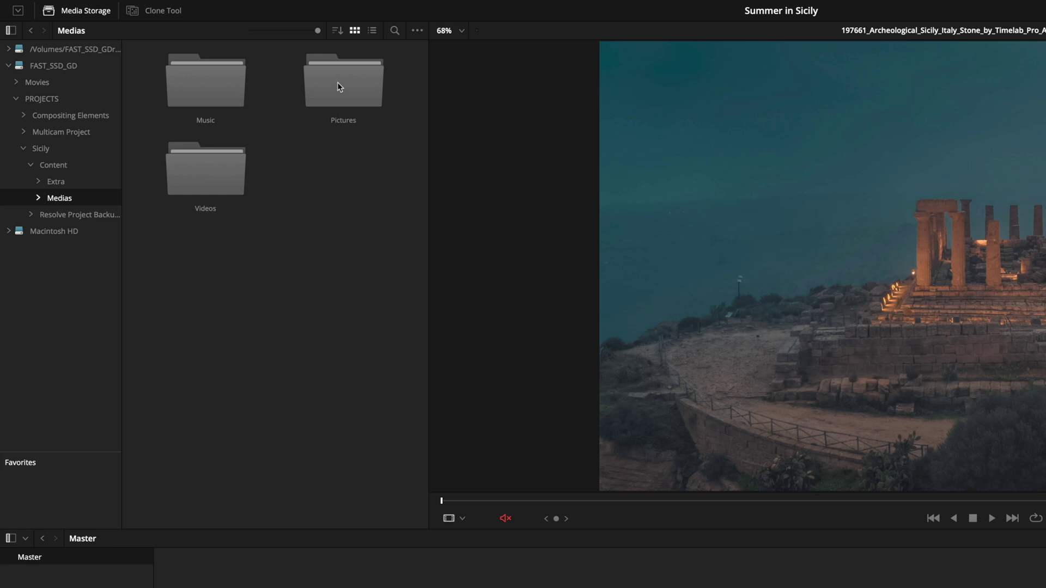
double_click(210, 180)
scroll(213, 218, down, 2)
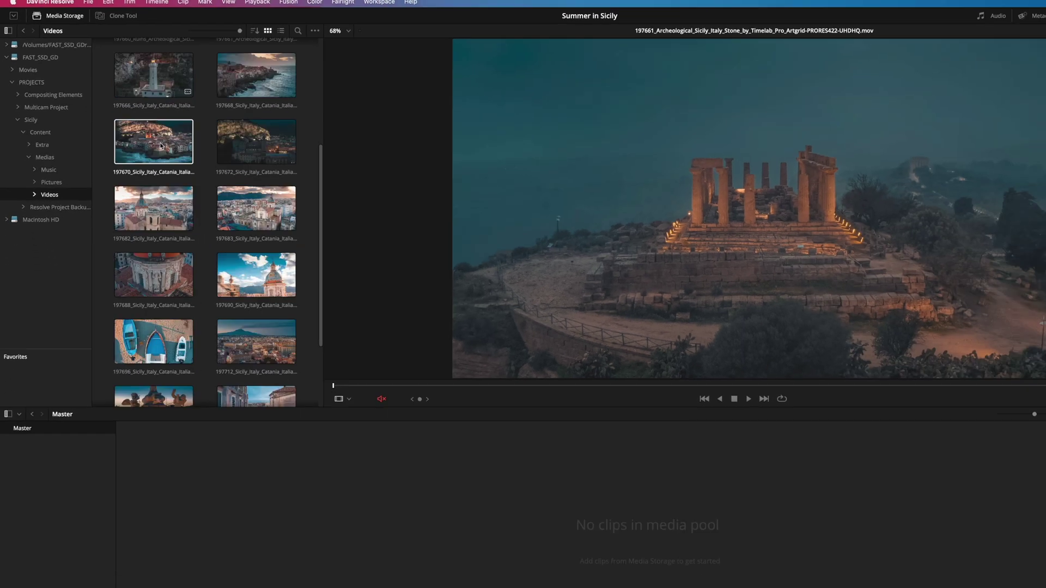
scroll(204, 194, down, 3)
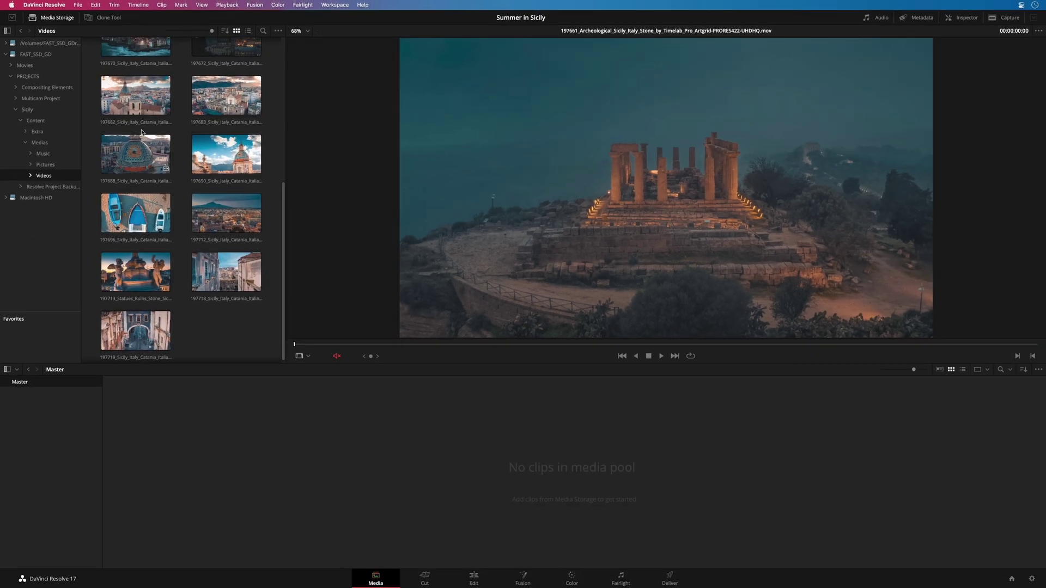
scroll(204, 194, up, 8)
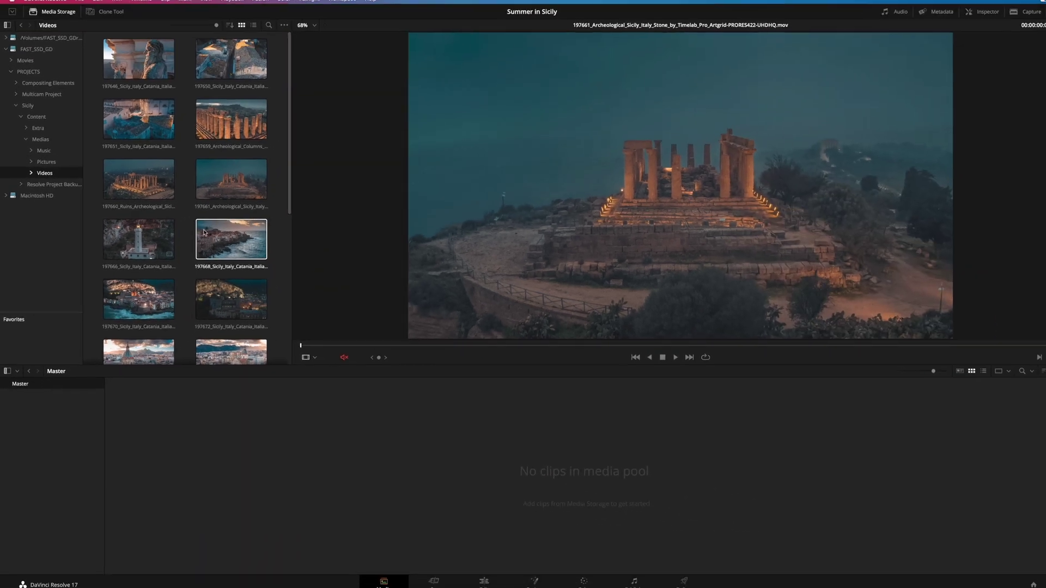
Add Sicily clips 197646 through 197661 to the Master bin and check them on the Edit page.
drag(274, 201, 263, 451)
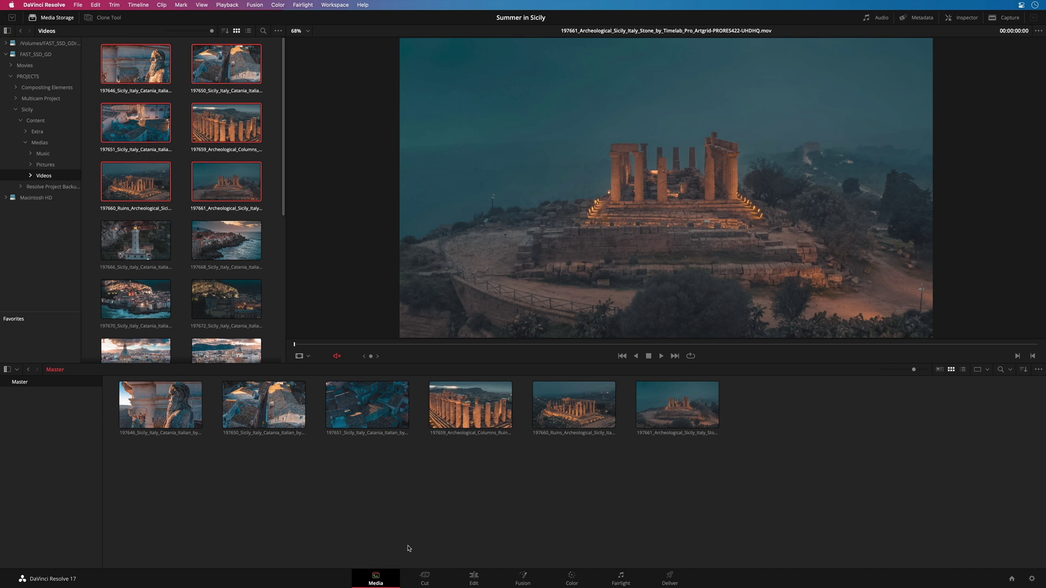
click(476, 583)
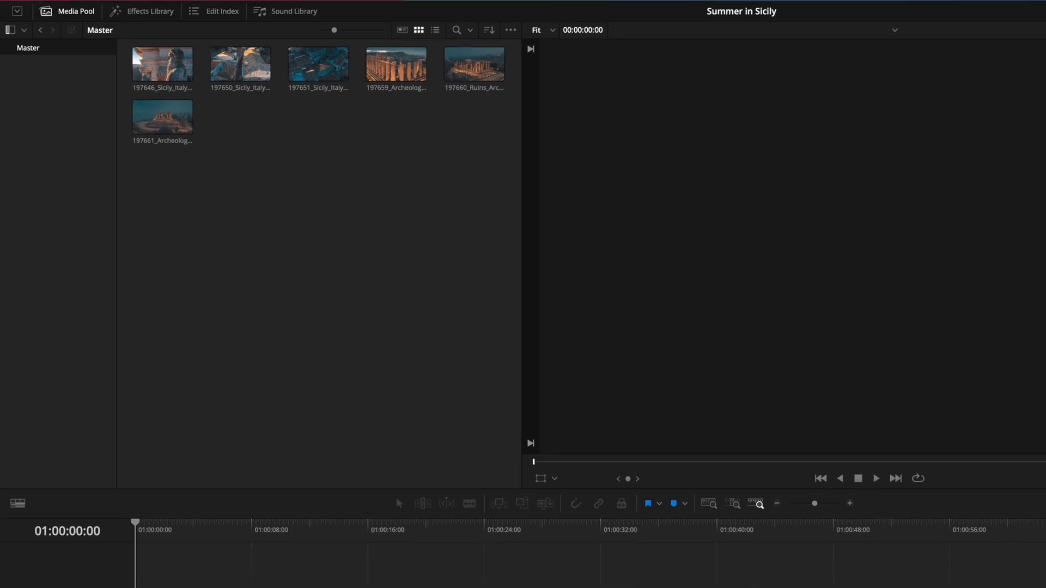
click(376, 578)
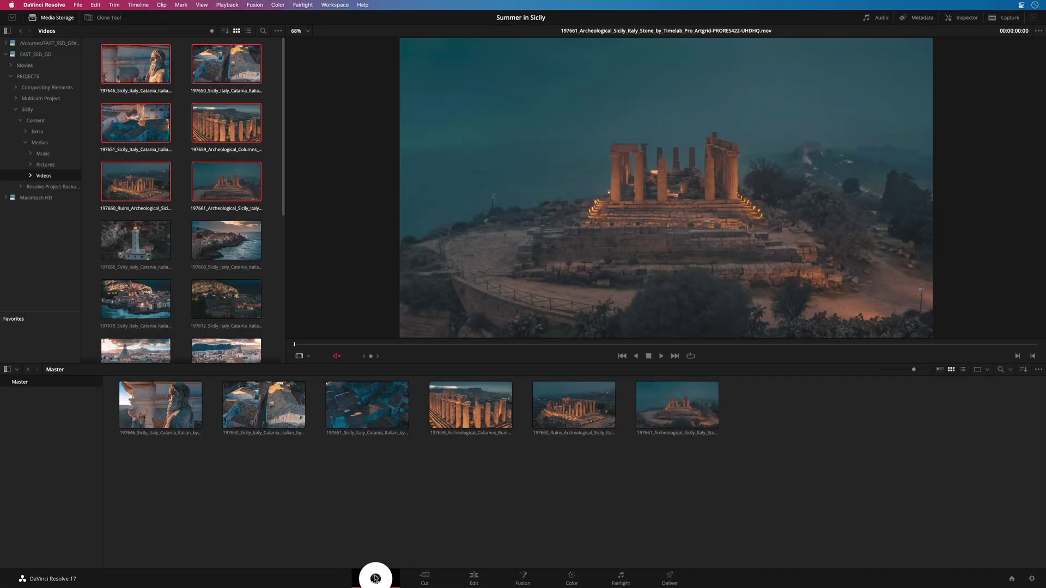
Delete the six Master clips and create a new bin named 'Videos'.
drag(684, 454, 161, 416)
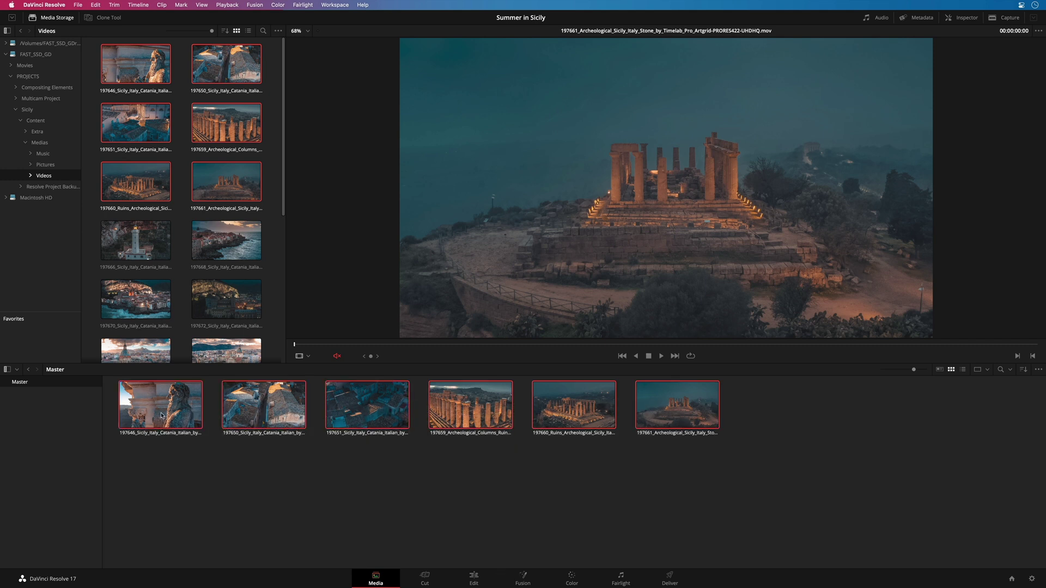
key(BackSpace)
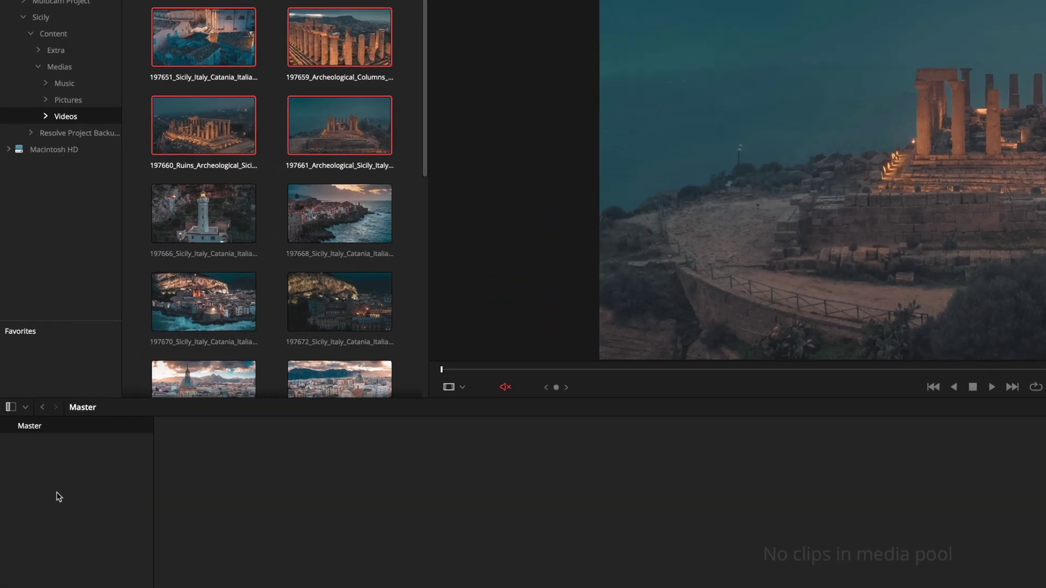
right_click(56, 493)
click(120, 509)
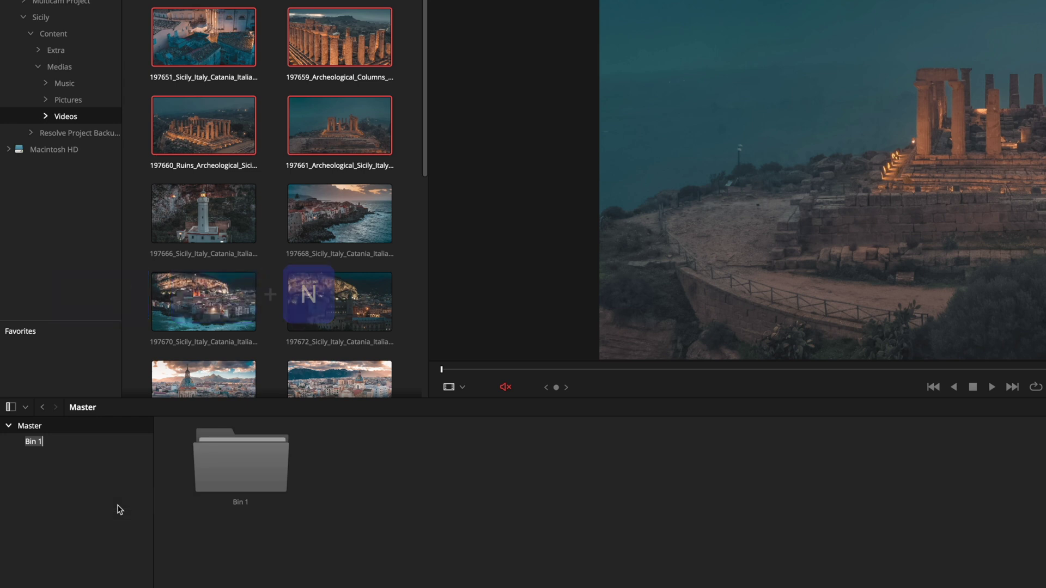
click(36, 442)
double_click(36, 443)
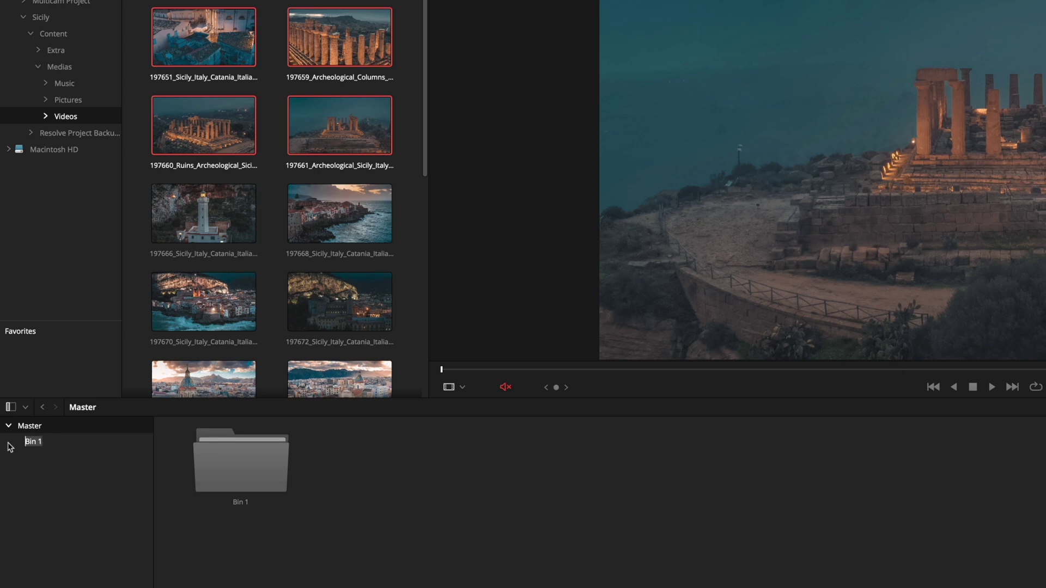
text(Videos)
key(Return)
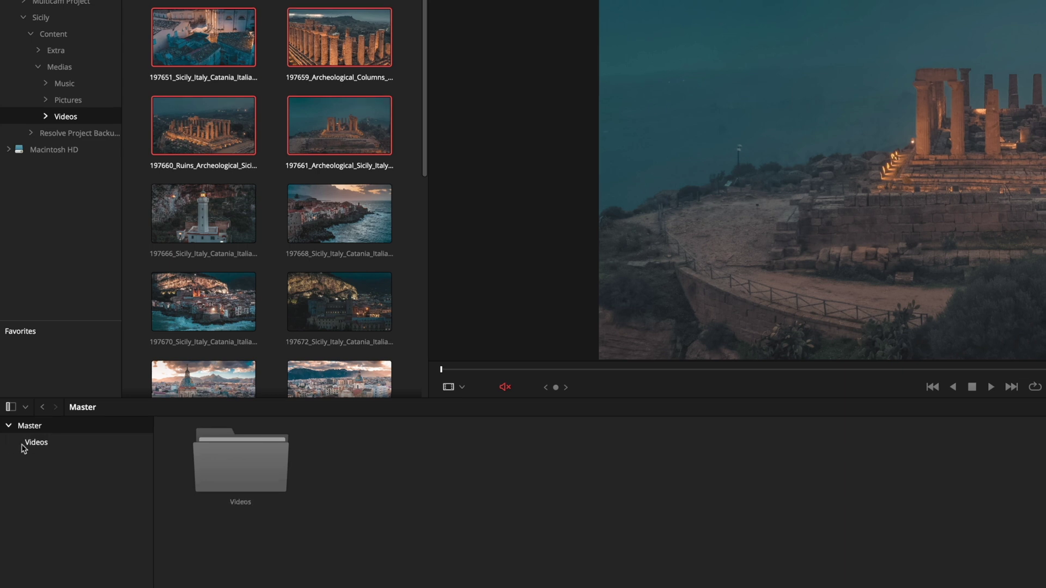
Add all nineteen Sicily clips, 197646 through 197719, to the Videos bin.
scroll(337, 353, down, 5)
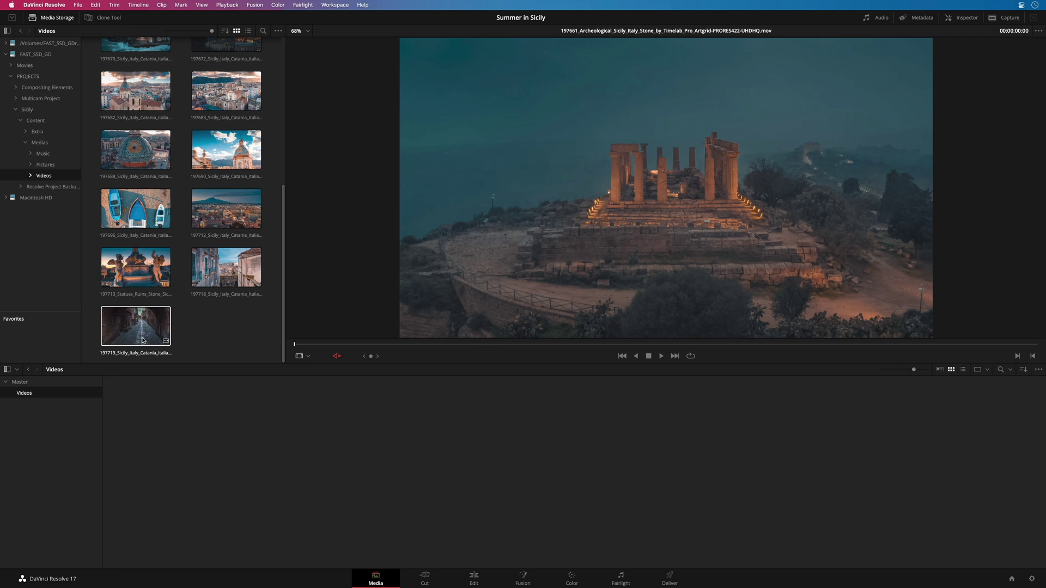
click(142, 341)
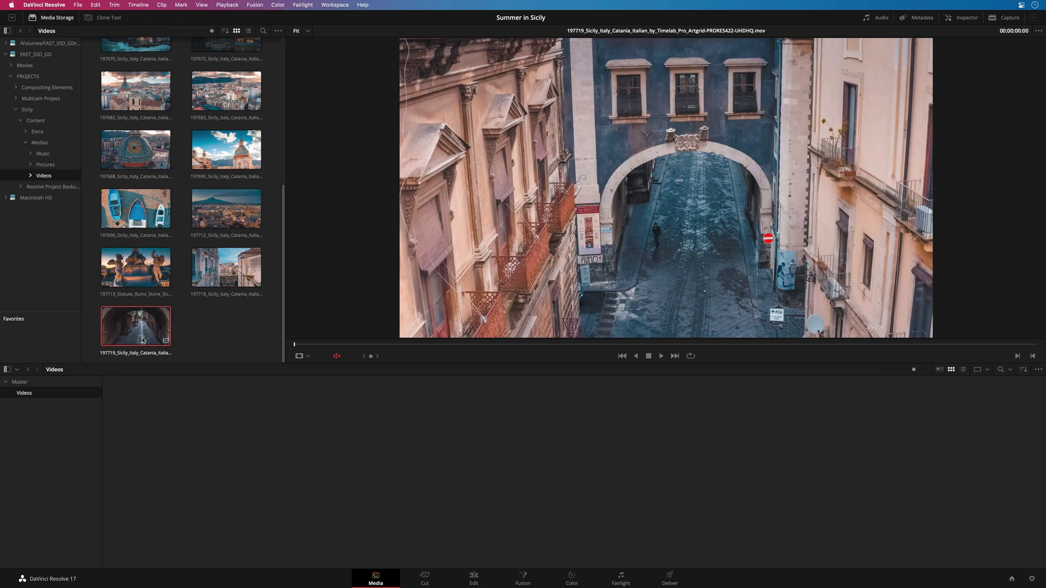
drag(143, 341, 235, 471)
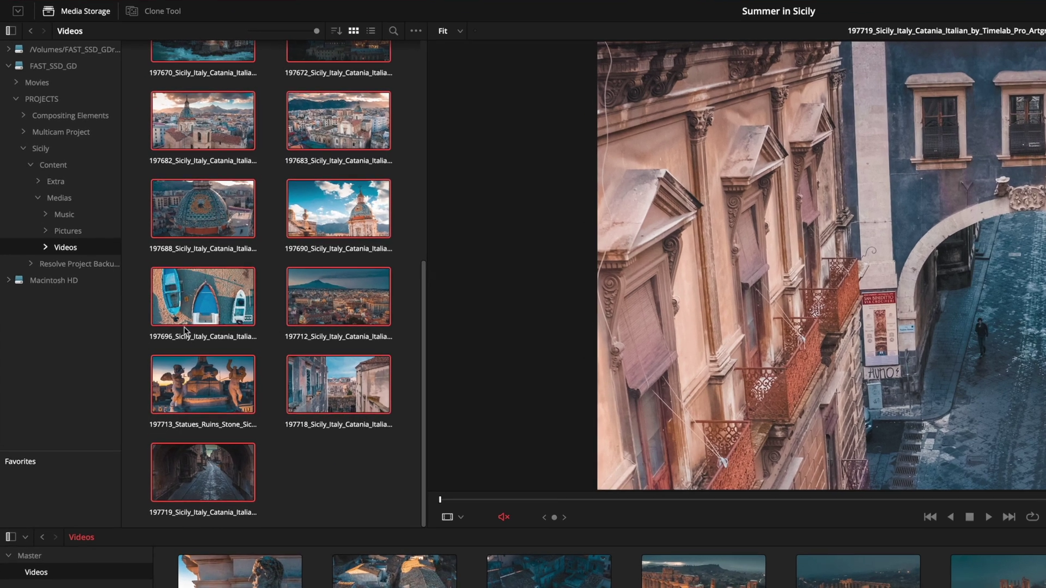
click(64, 201)
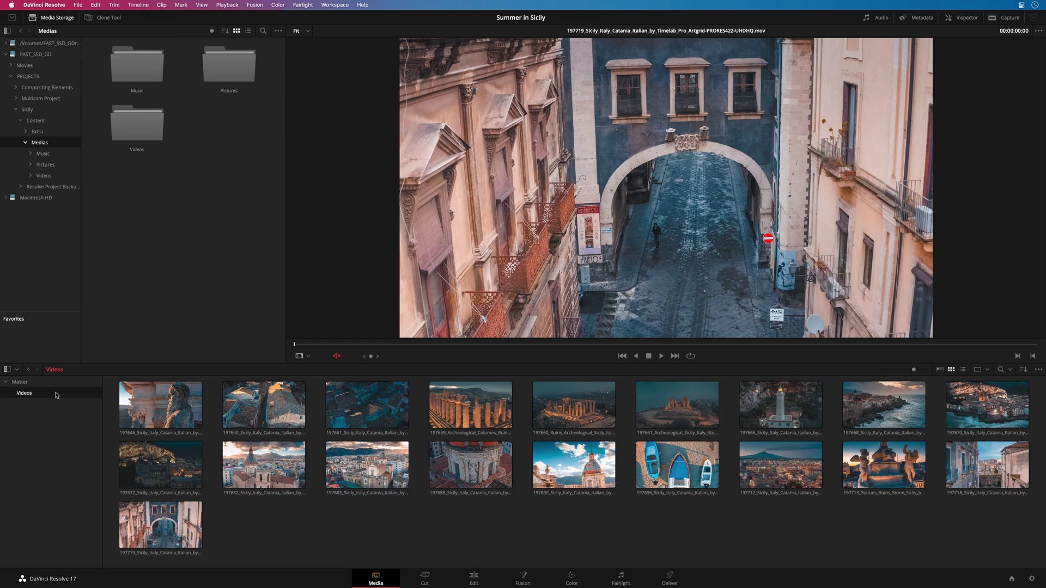
Remove the Videos bin and import the Medias folder as a bin under Master.
right_click(84, 577)
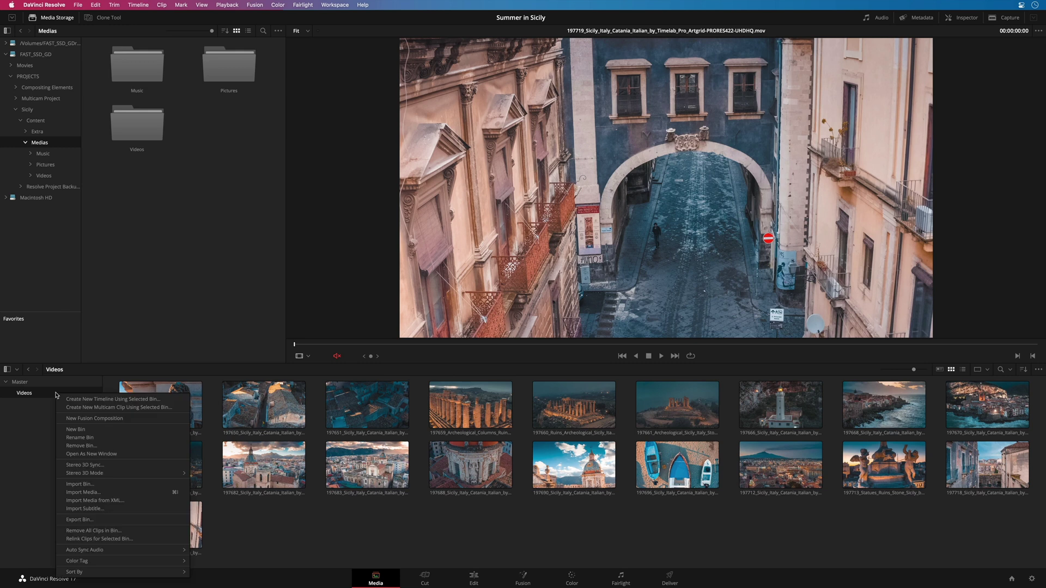
click(79, 445)
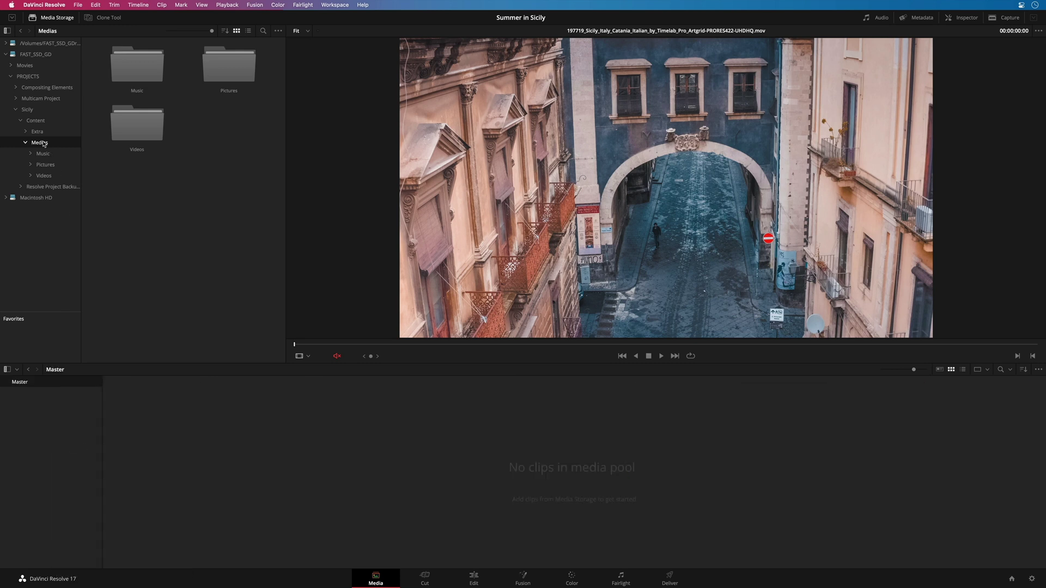
click(35, 120)
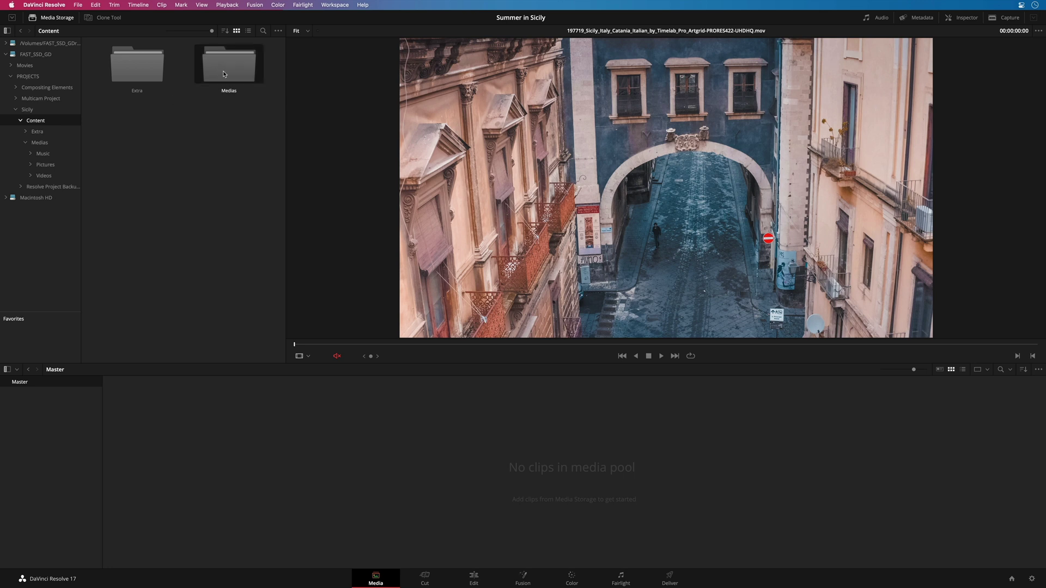
drag(229, 69, 24, 386)
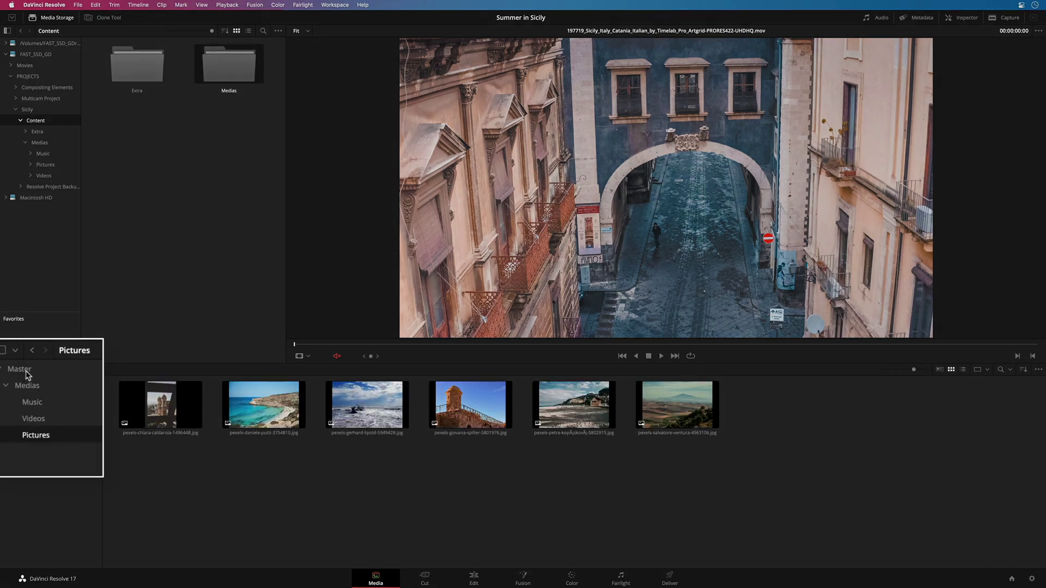
Inspect the Medias bin's Music, Videos and Pictures sub-bins.
click(28, 385)
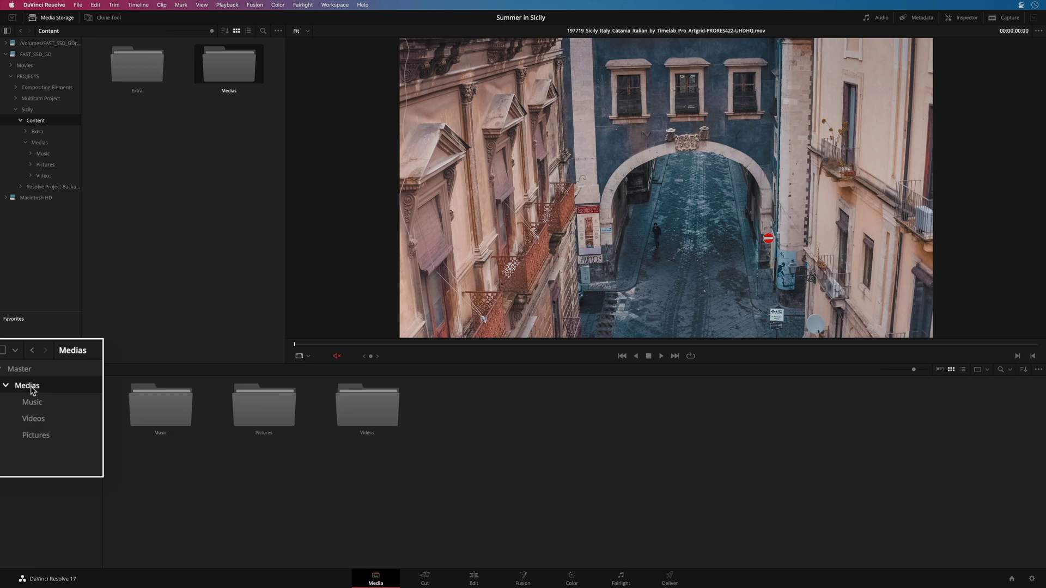
click(32, 403)
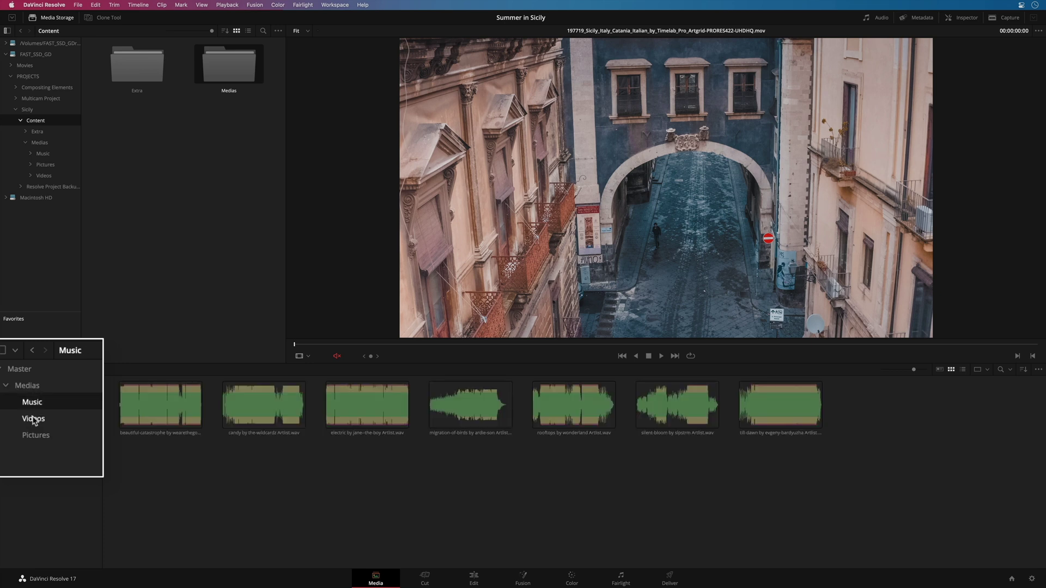
click(34, 419)
click(35, 436)
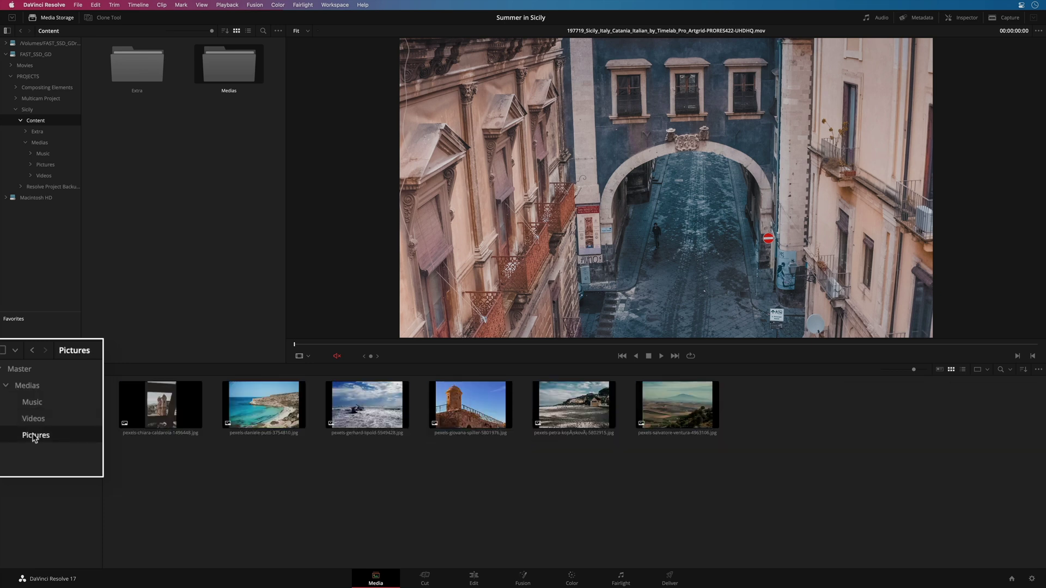
click(25, 394)
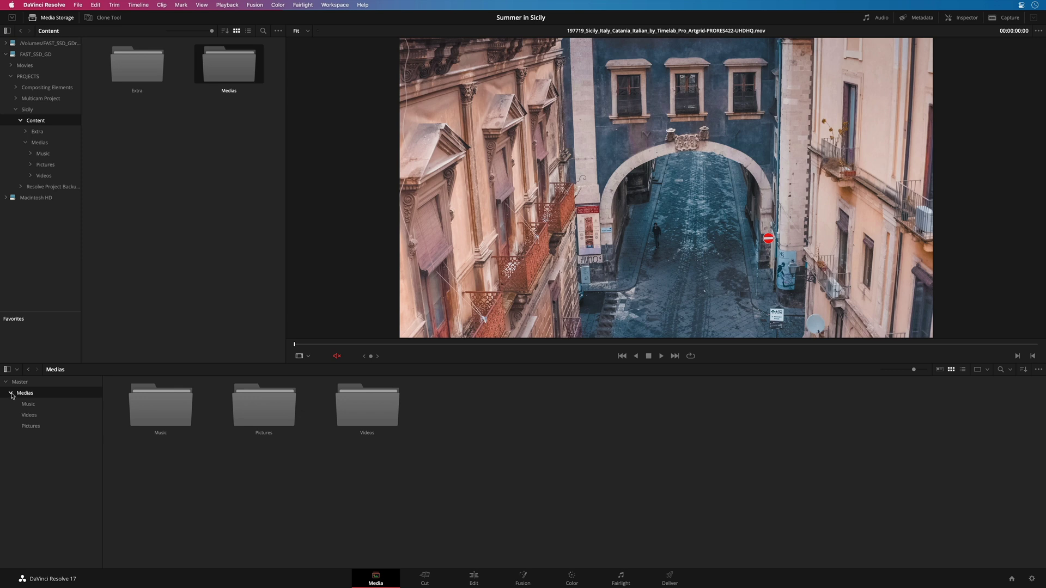
Start a new smart bin from the File menu and rename it from 'Smart Bin 2' to '4K Videos'.
click(11, 394)
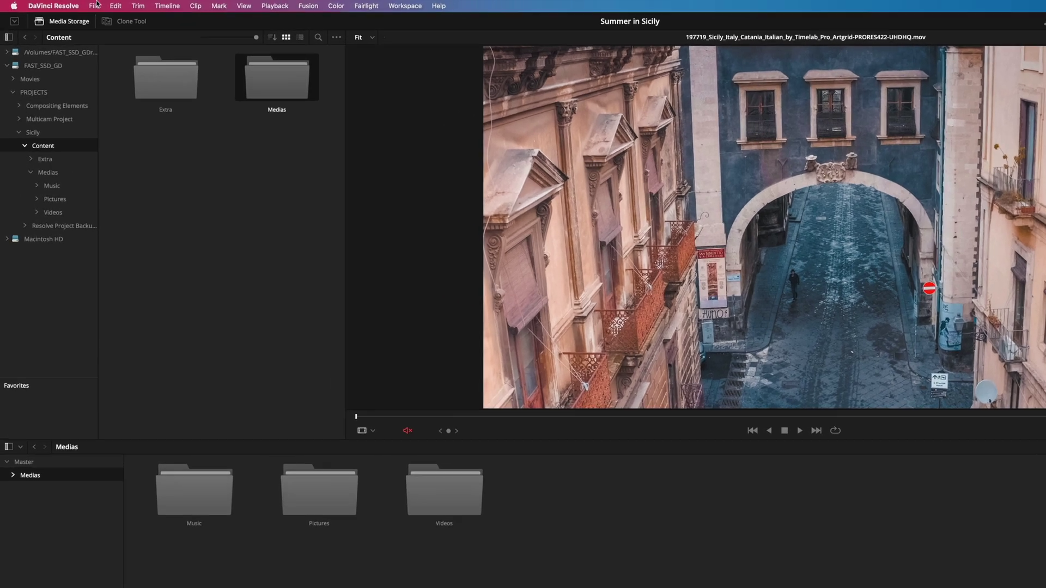
click(77, 5)
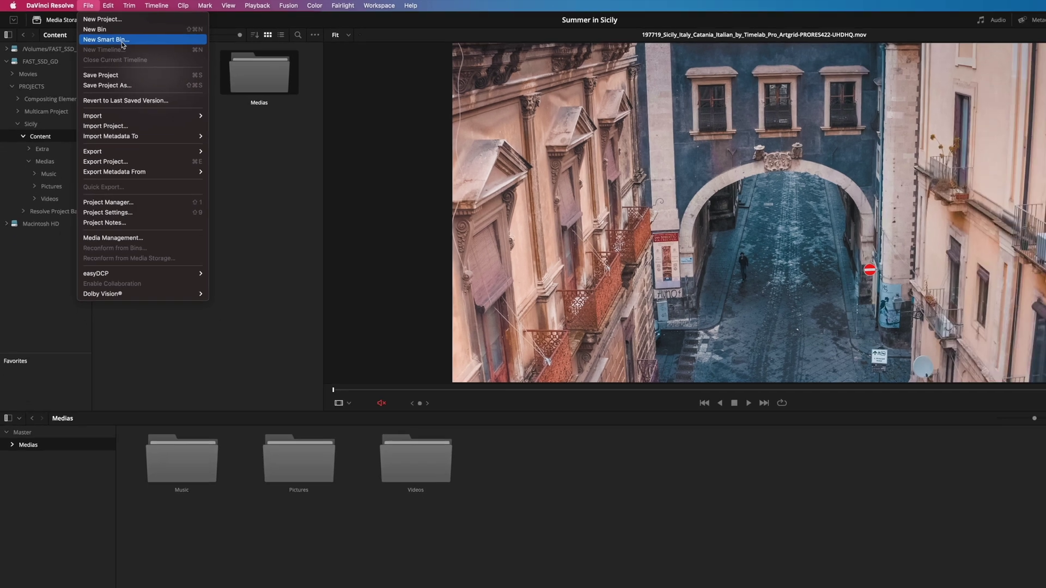
click(160, 53)
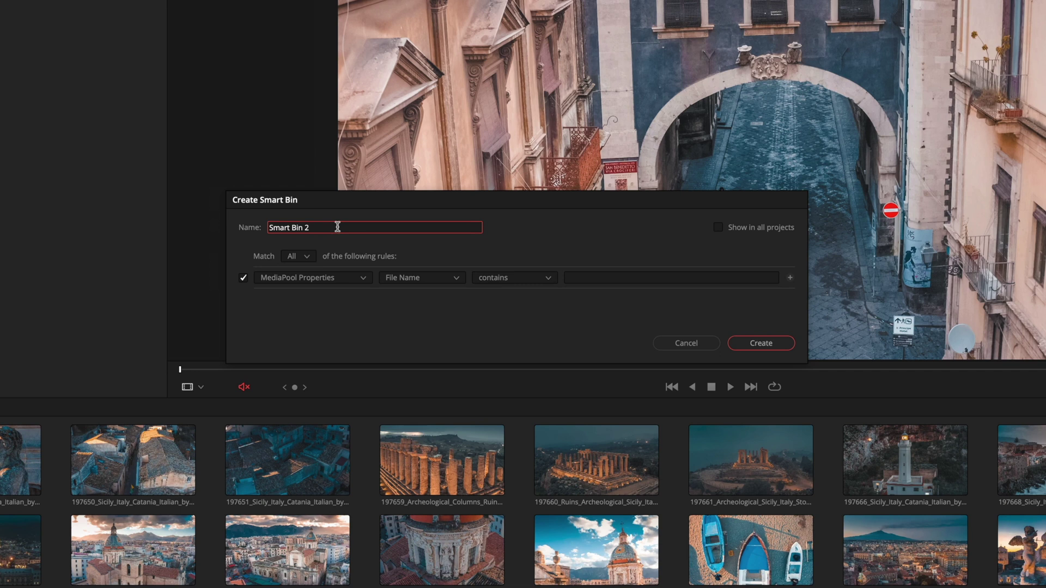
drag(337, 227, 251, 228)
text(4K Videos)
click(318, 310)
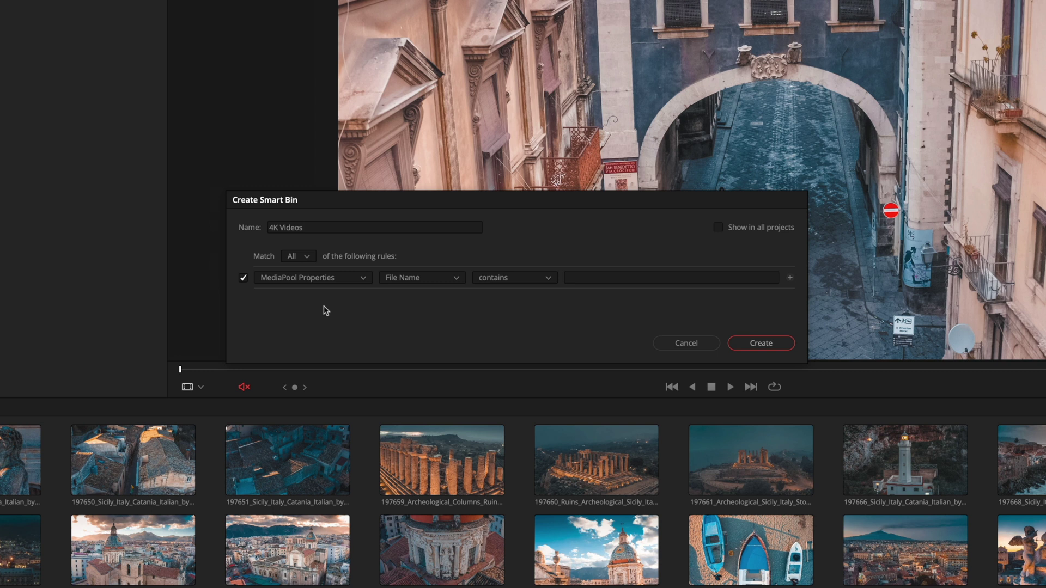
Change the smart bin rule from File Name to Resolution.
click(347, 282)
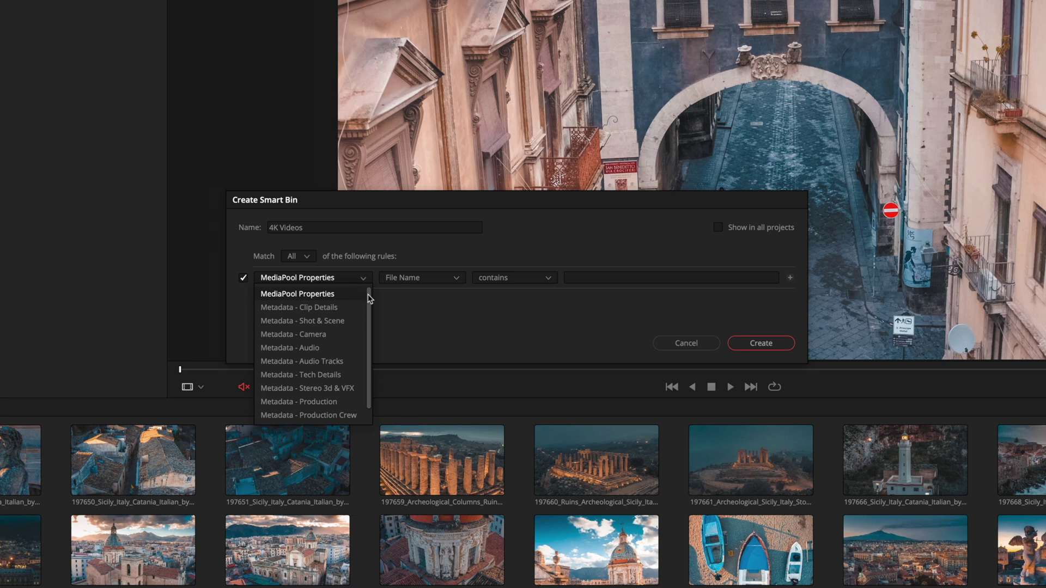
mouse_move(369, 308)
mouse_down()
mouse_move(370, 322)
mouse_move(369, 292)
mouse_up()
click(348, 298)
click(416, 279)
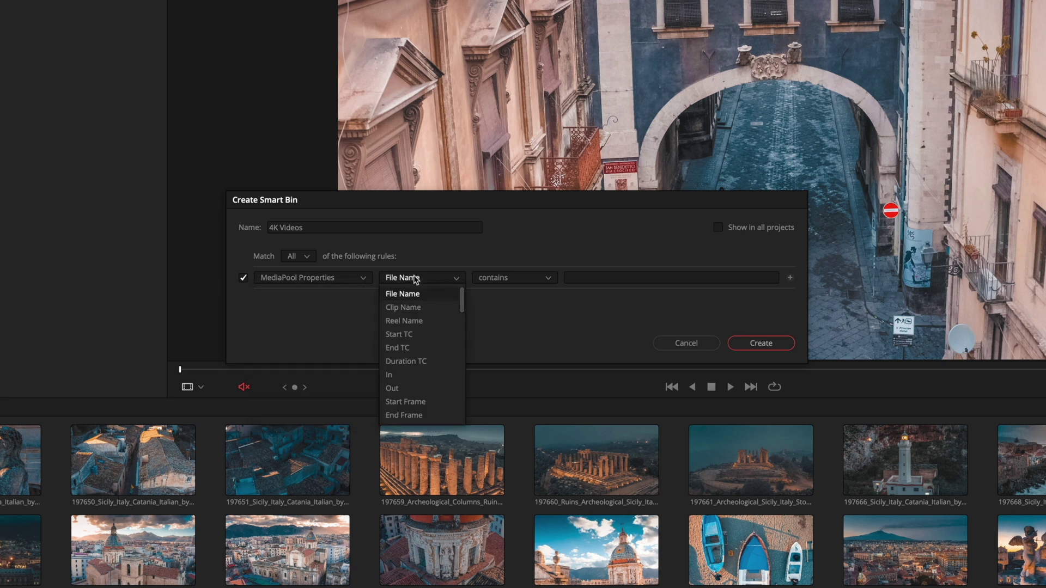
scroll(427, 374, down, 5)
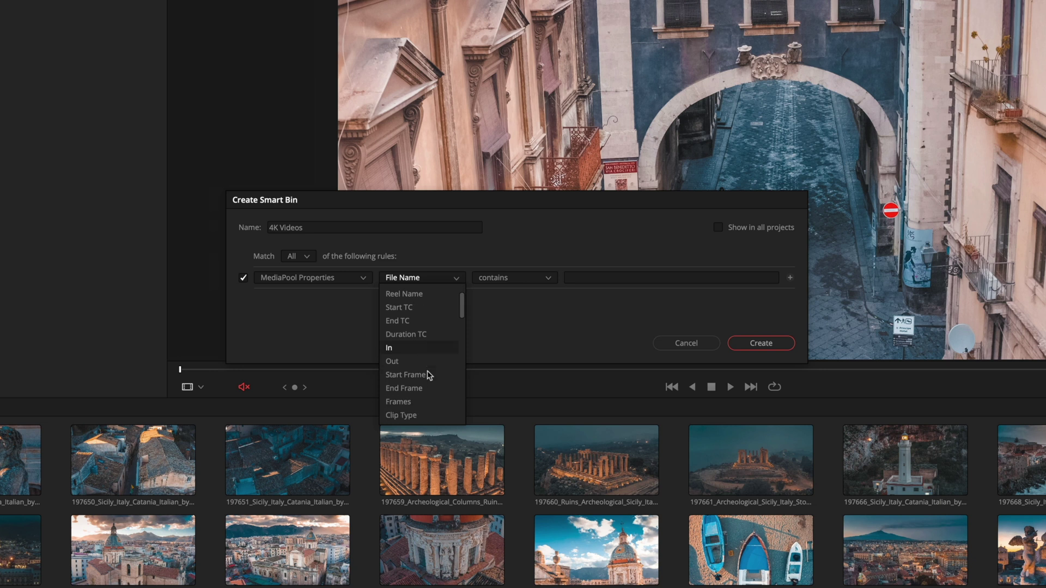
scroll(428, 375, down, 2)
click(428, 374)
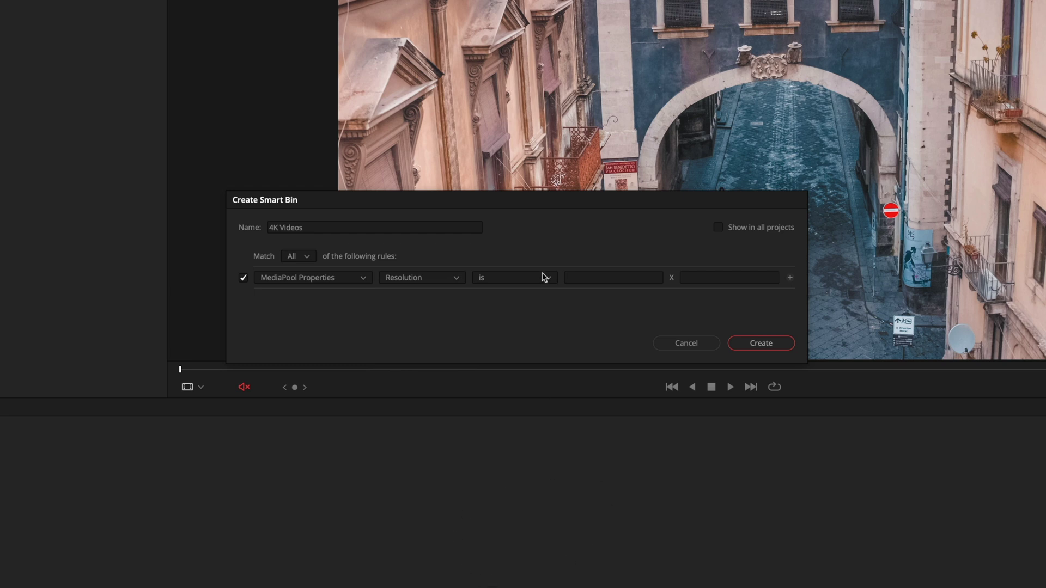
Set the required resolution to 3840 x 2160 and create the 4K Videos smart bin.
click(589, 282)
text(3840)
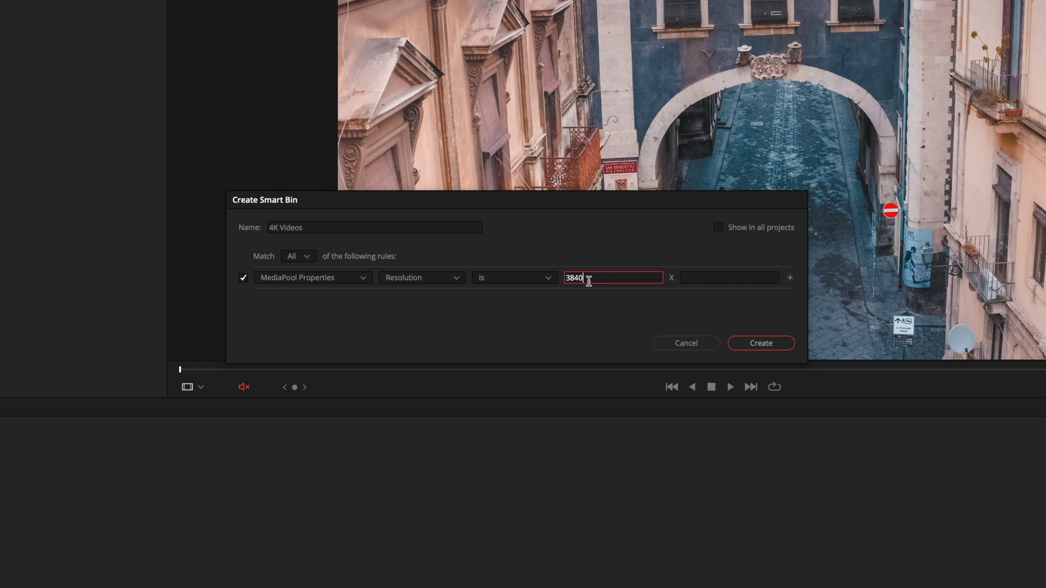
click(692, 278)
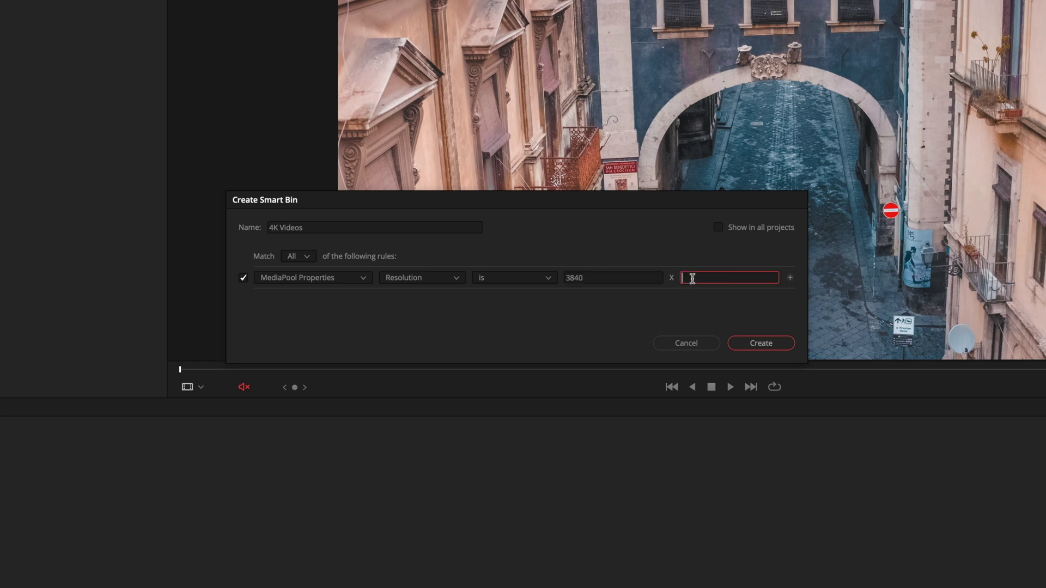
text(2160)
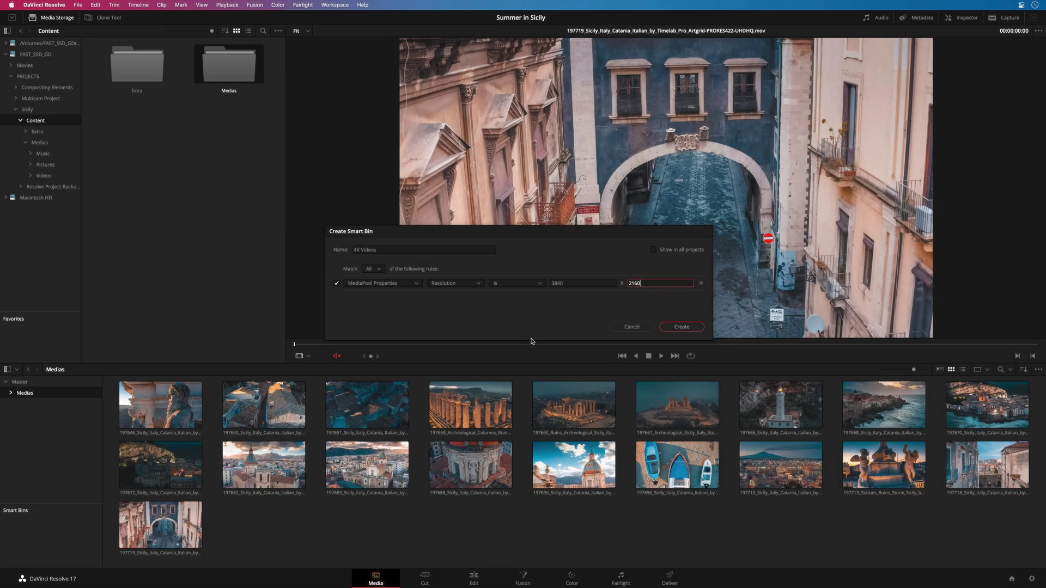
click(682, 328)
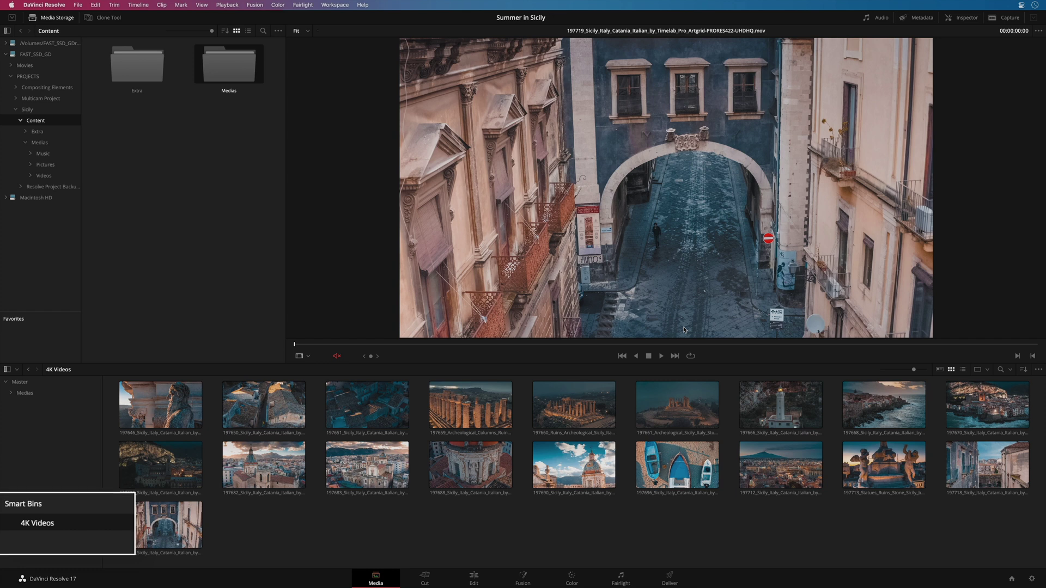
Import the Iceland beach clip from Extra, verify its 3840 x 2160 metadata, then view 4K Videos.
double_click(140, 75)
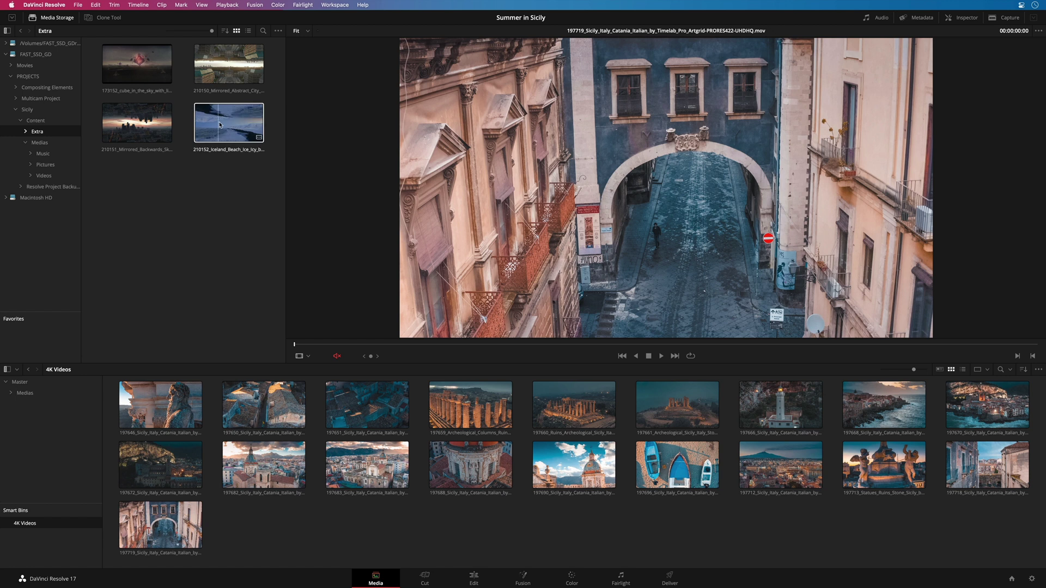
drag(219, 124, 20, 384)
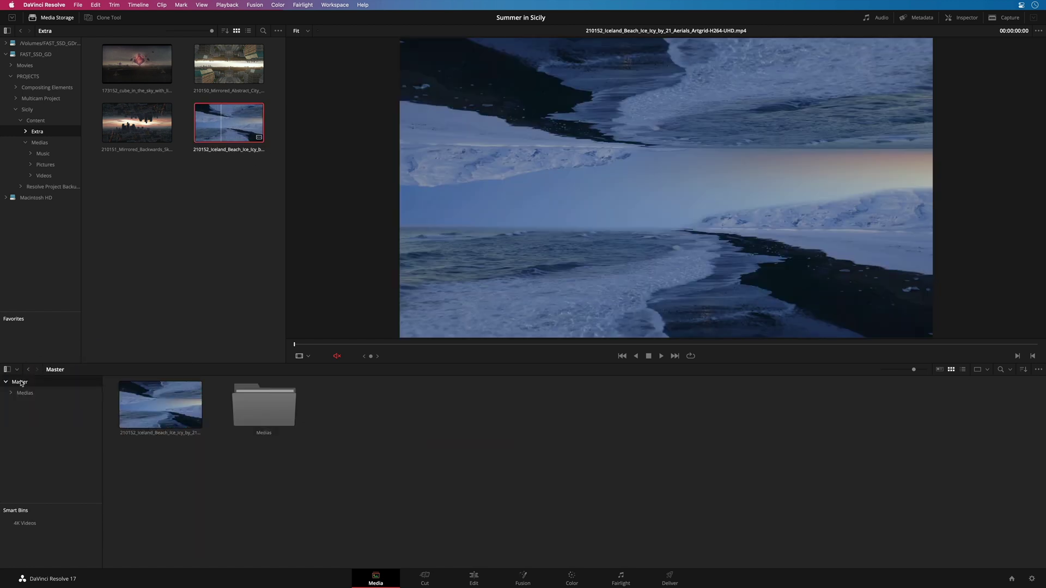
click(161, 404)
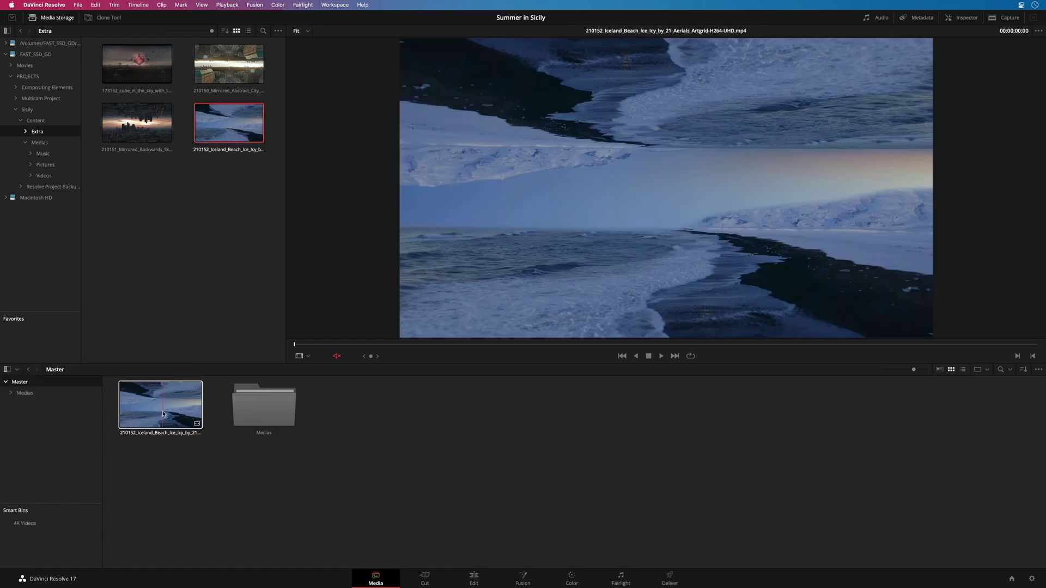
click(922, 18)
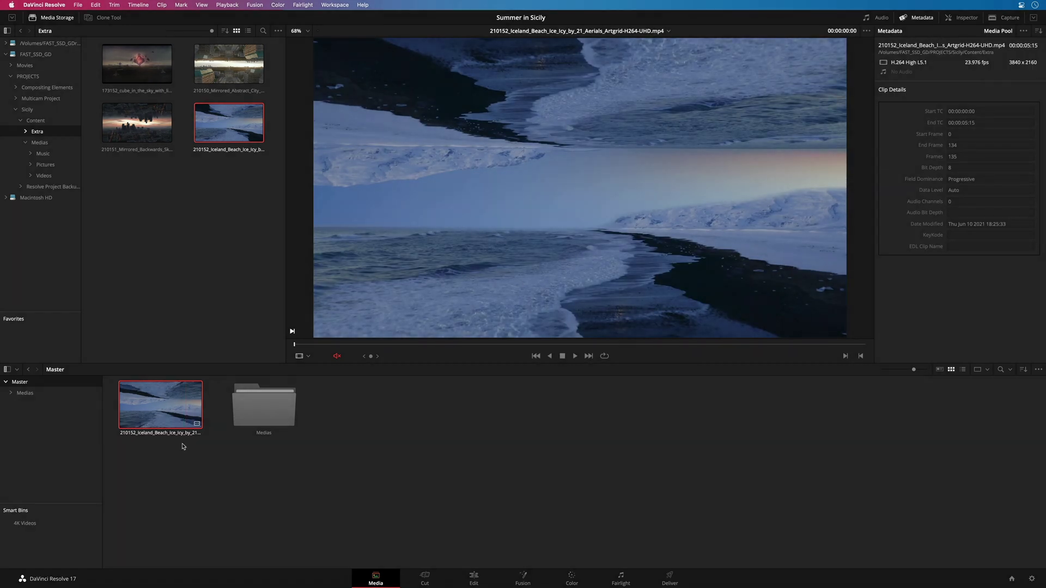
click(27, 523)
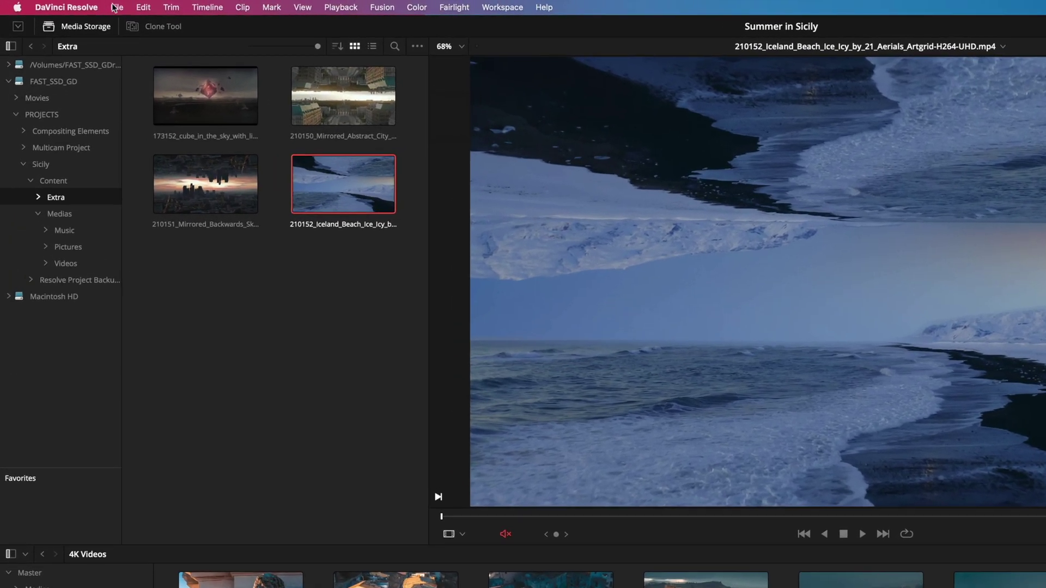
Assign Option+Cmd+N to New Smart Bin in Keyboard Customization and save the layout.
click(115, 7)
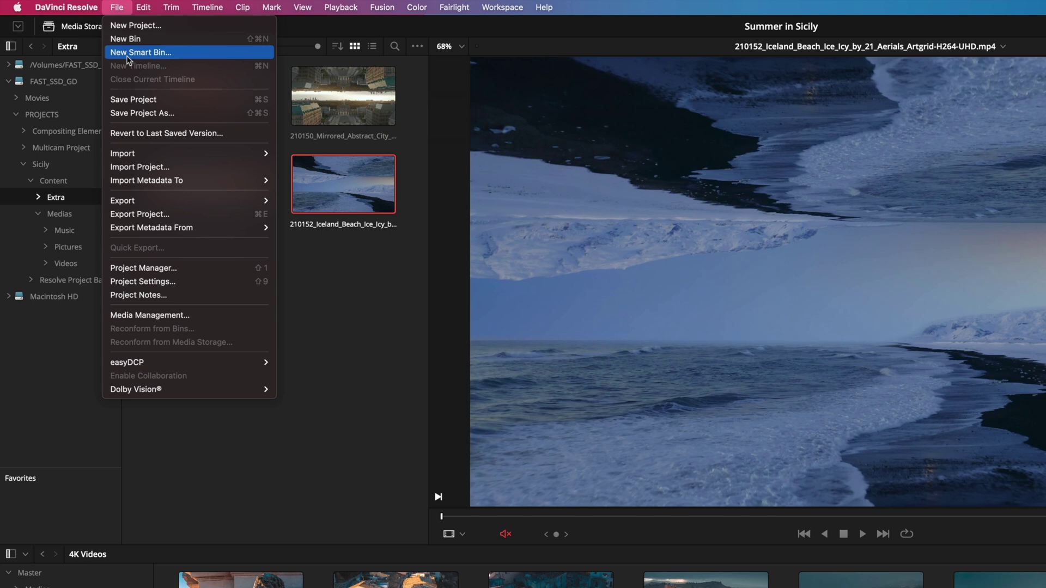
mouse_move(71, 9)
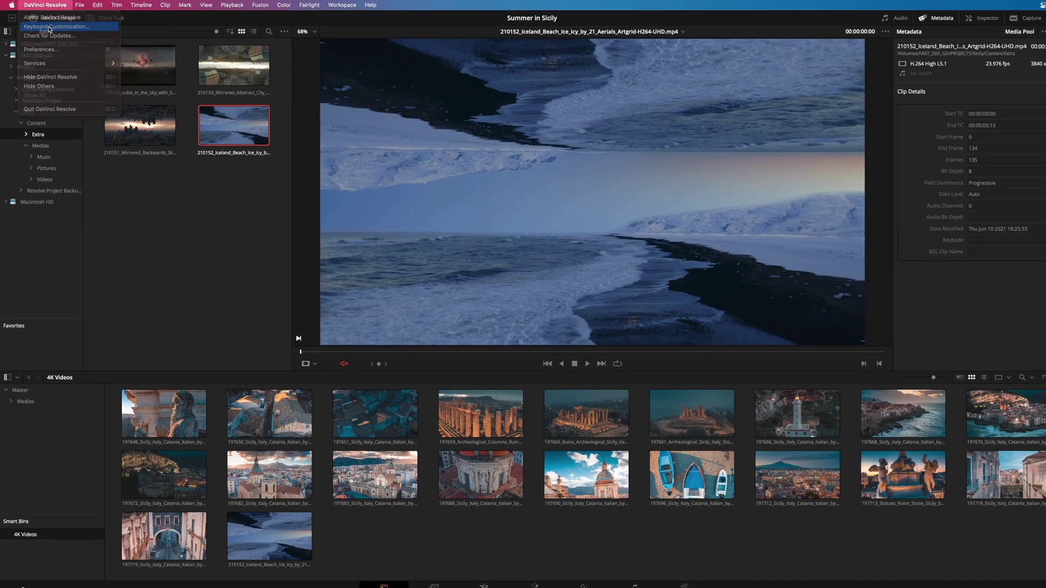
click(82, 38)
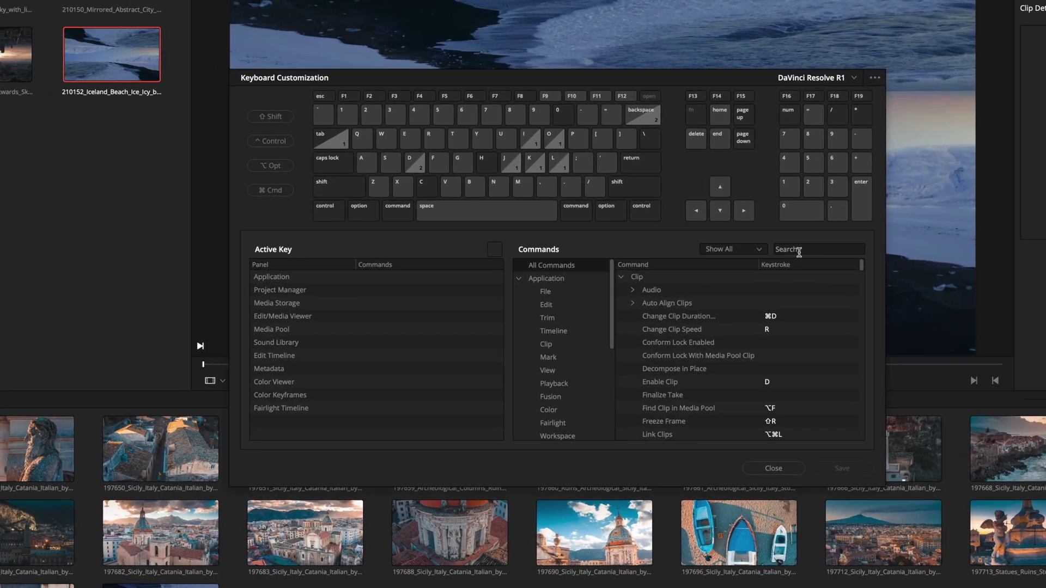
click(720, 262)
text(smart)
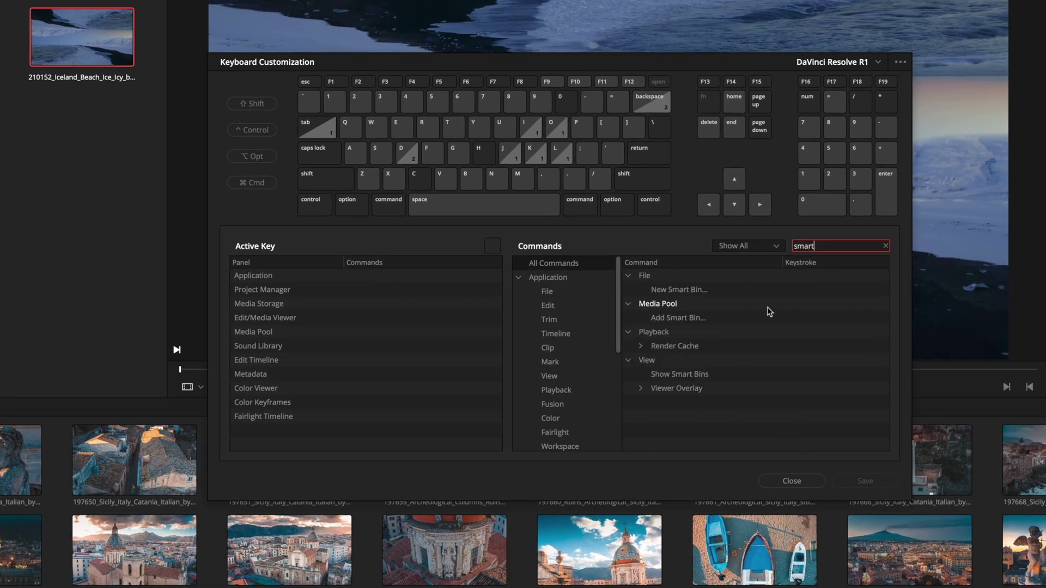
click(799, 290)
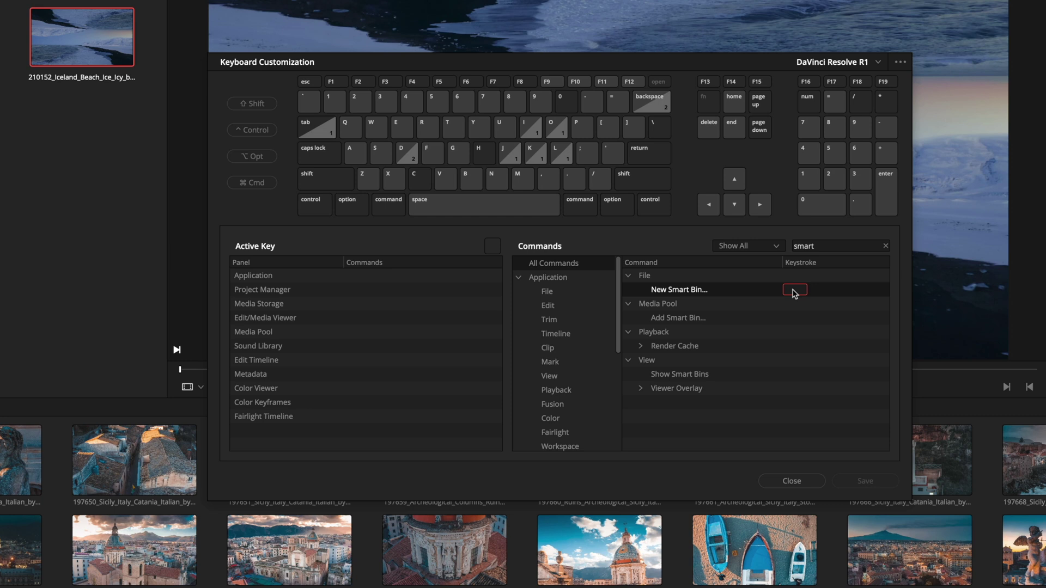
key(alt+super+n)
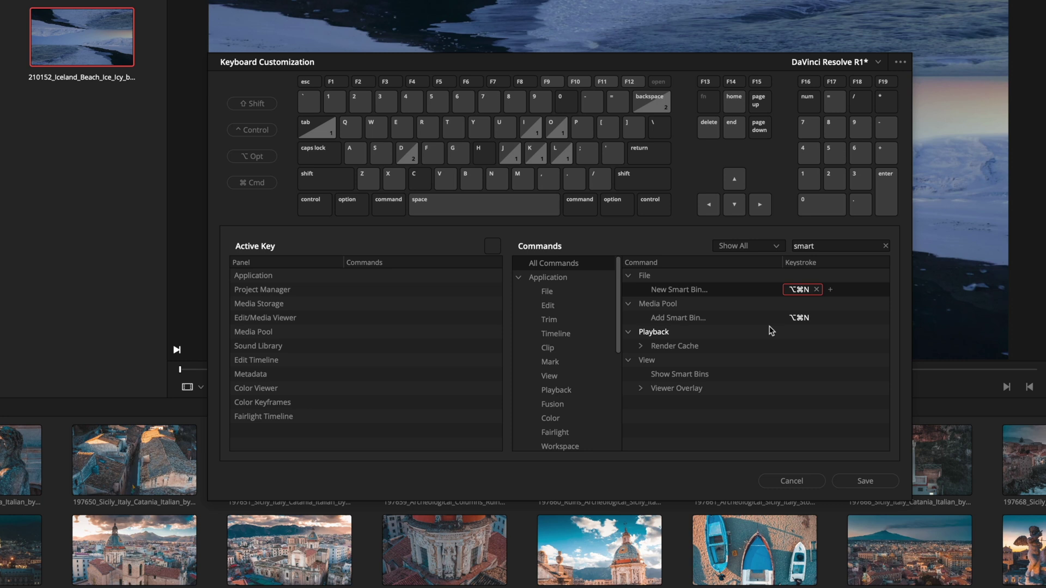
click(858, 481)
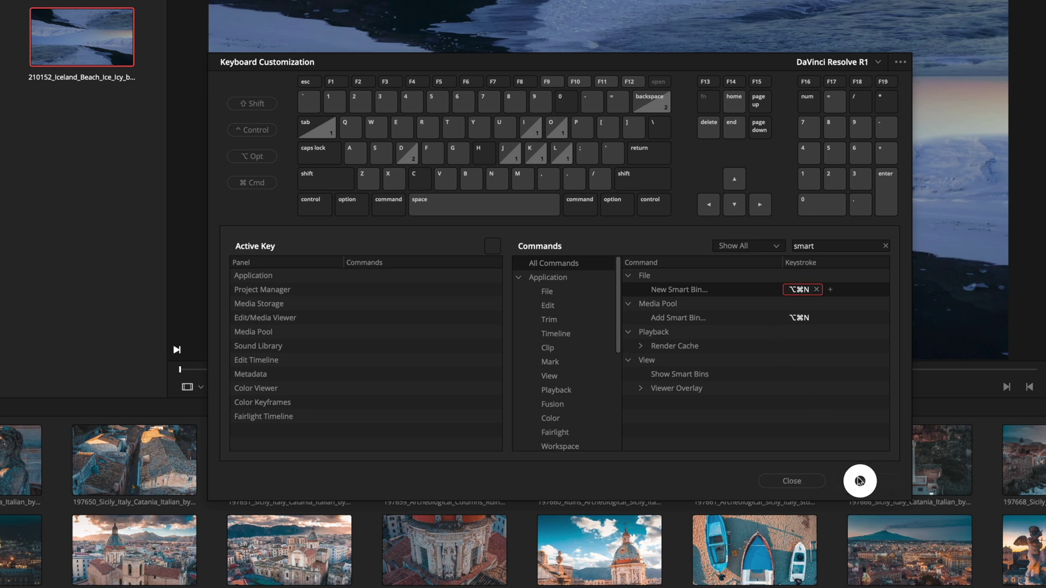
click(792, 481)
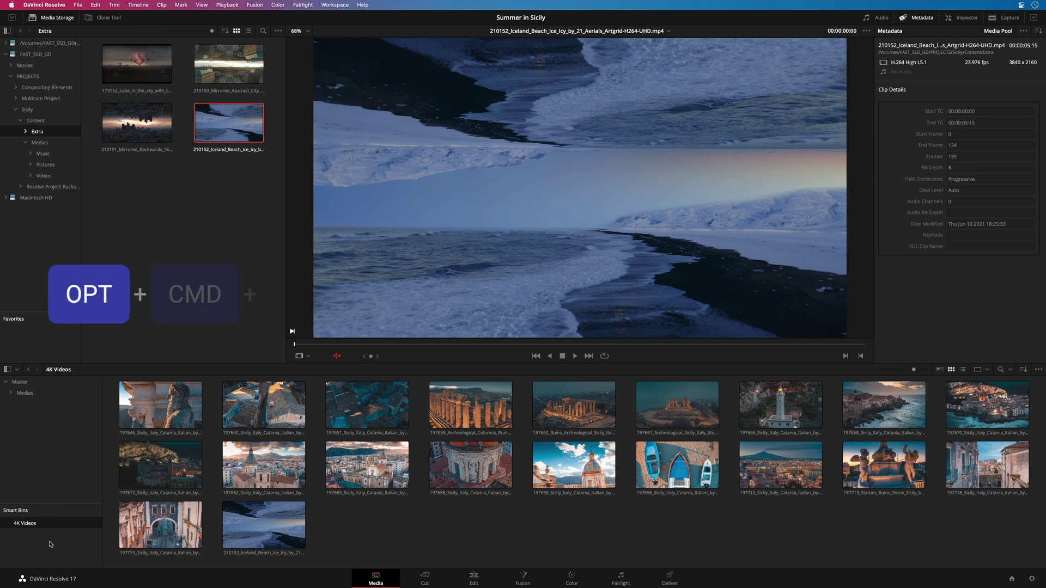
Use Option+Cmd+N to create an 'Audios' smart bin with the rule Clip Type is Audio.
key(alt+super+n)
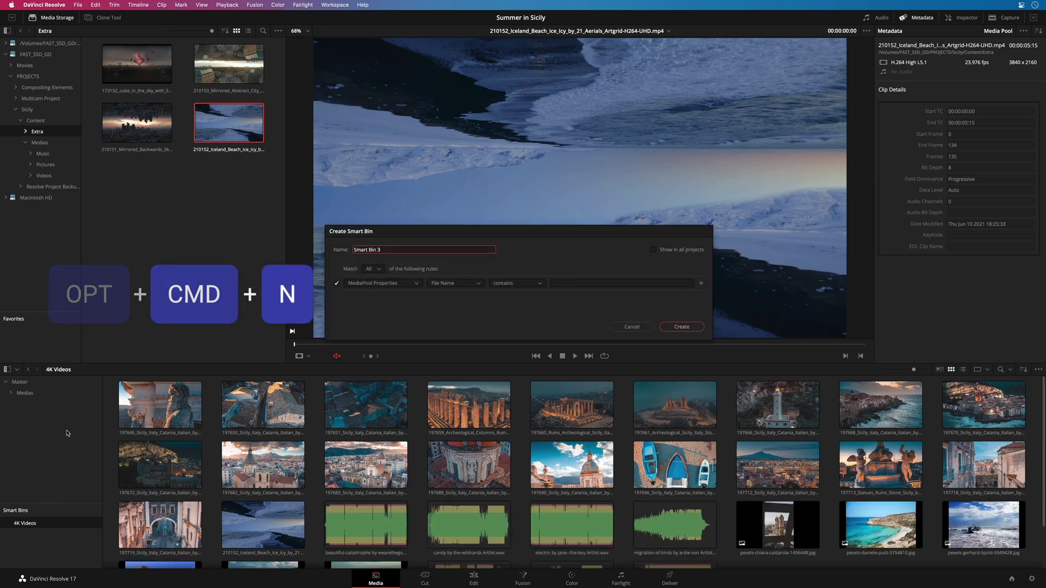
triple_click(371, 250)
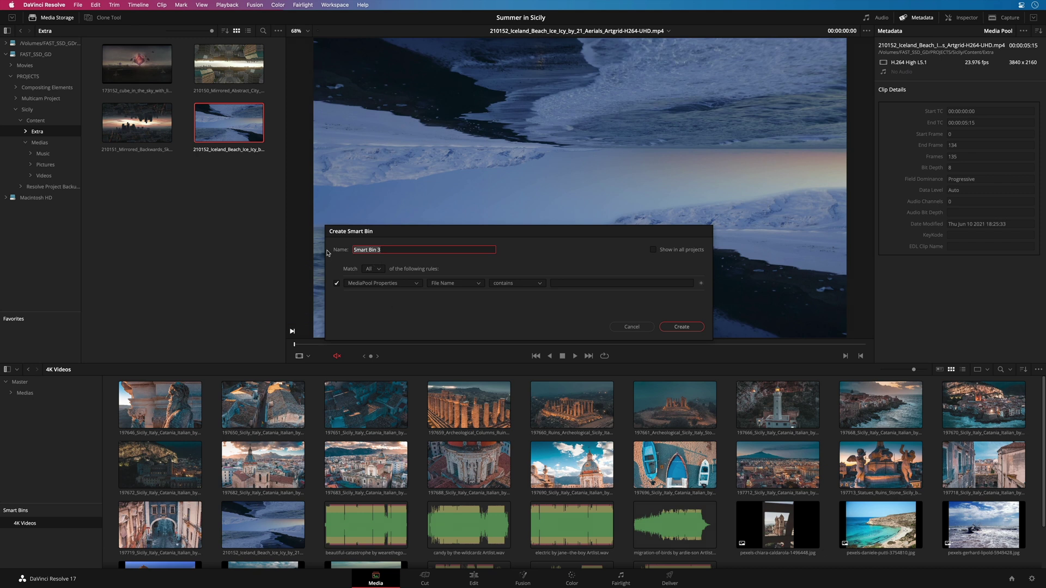
text(Audios)
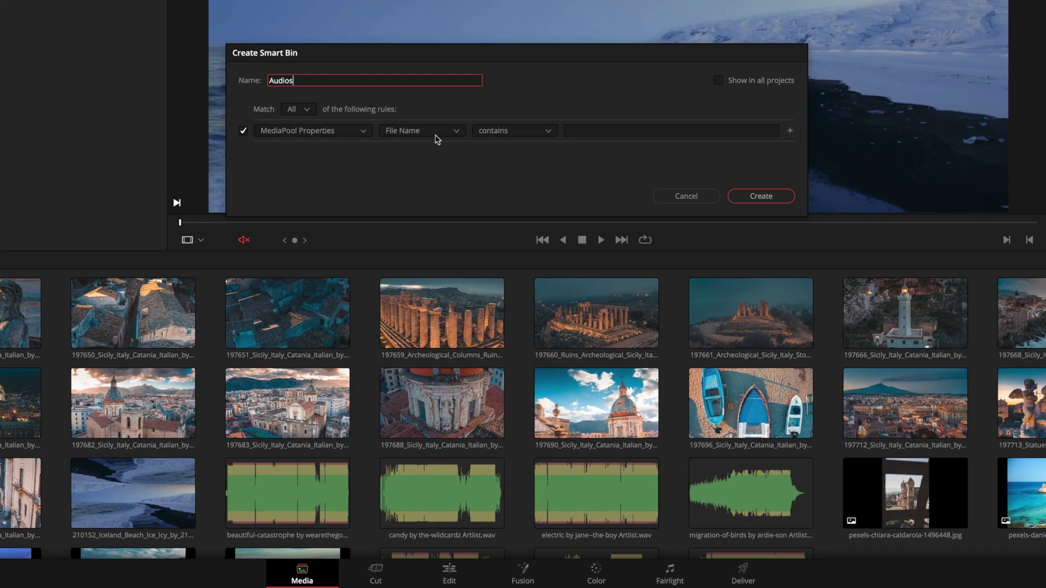
click(436, 132)
scroll(443, 204, down, 1)
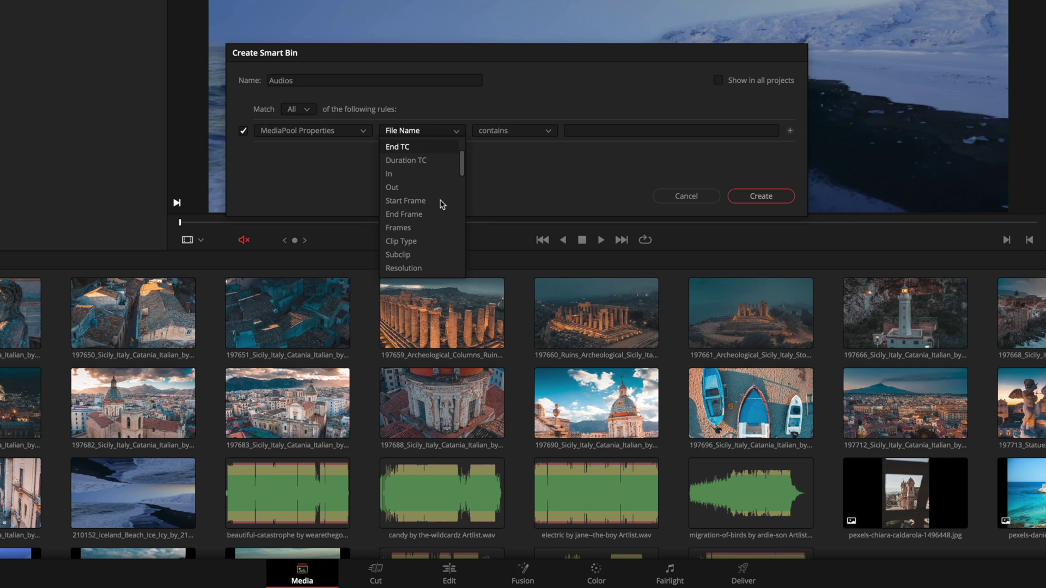
click(427, 245)
click(701, 132)
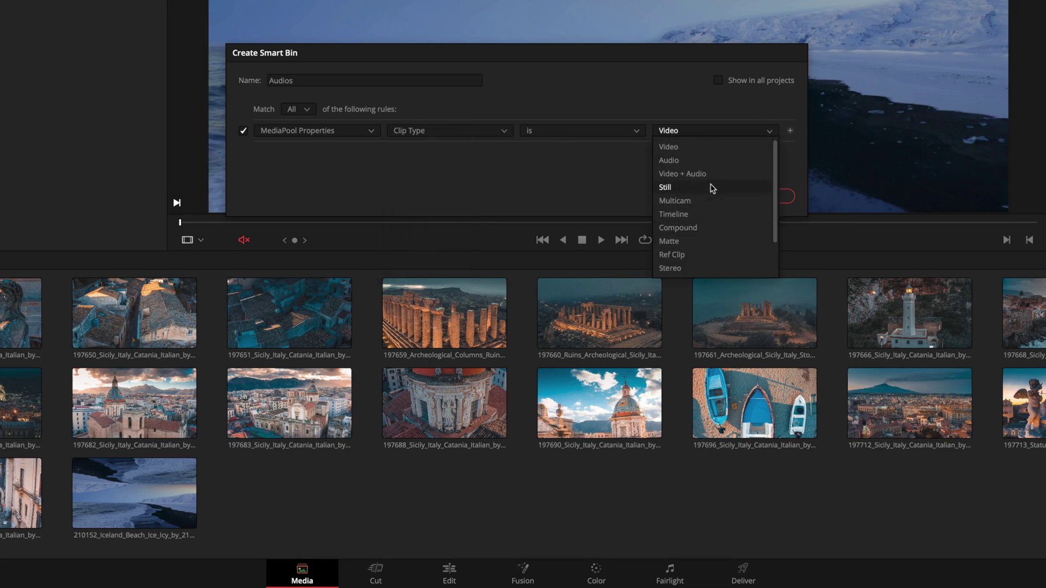
click(669, 160)
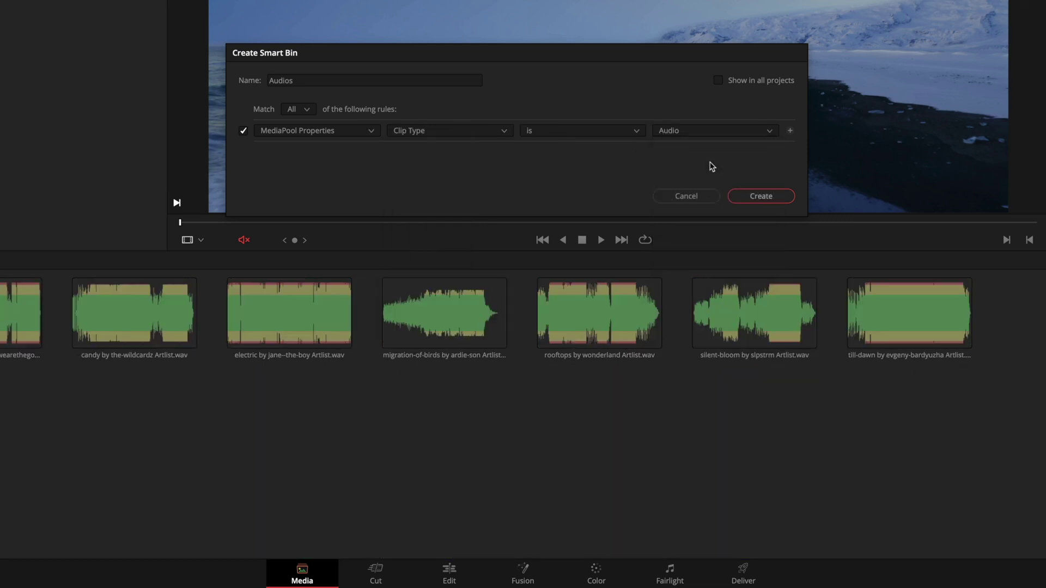
click(754, 198)
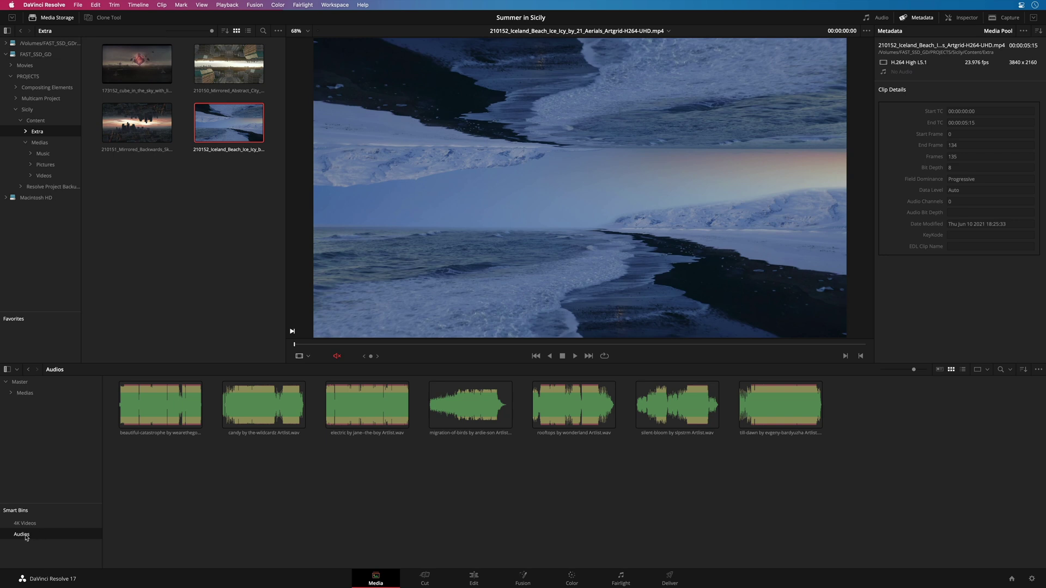
Add a File Name contains 'jane' rule to the Audios smart bin and rename it 'Music from Jane'.
right_click(26, 537)
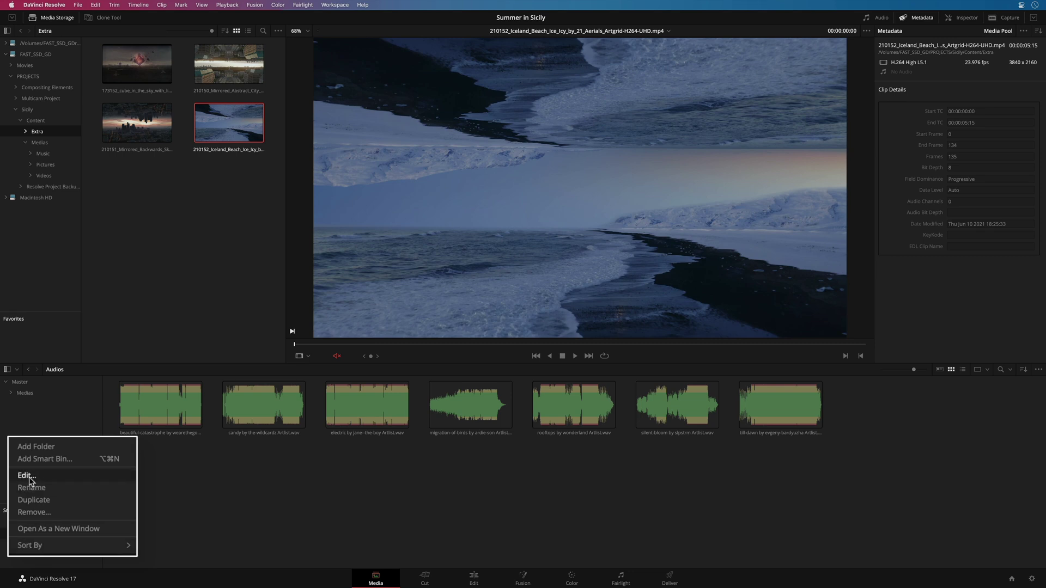
click(45, 486)
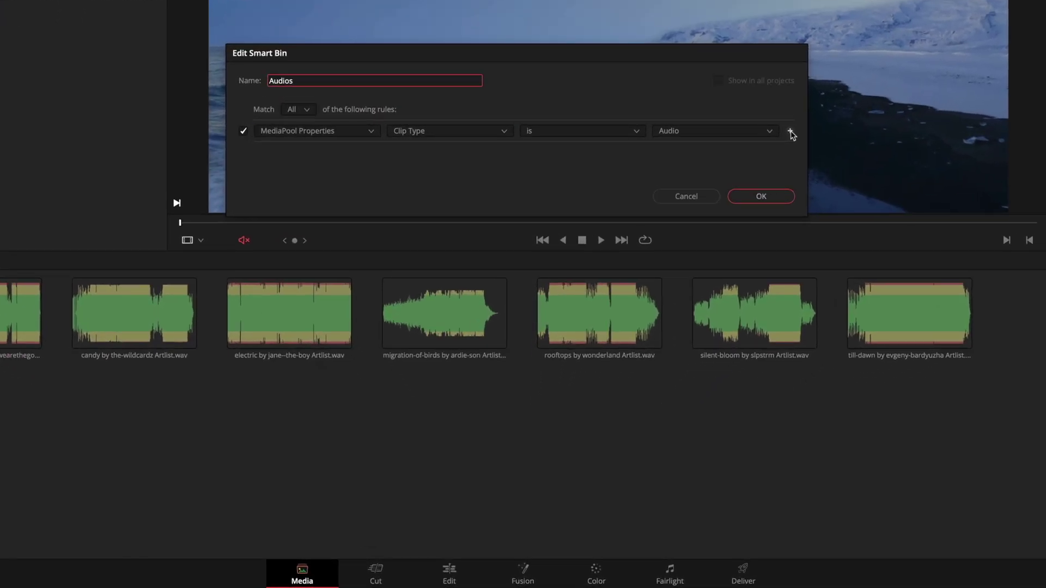
click(790, 131)
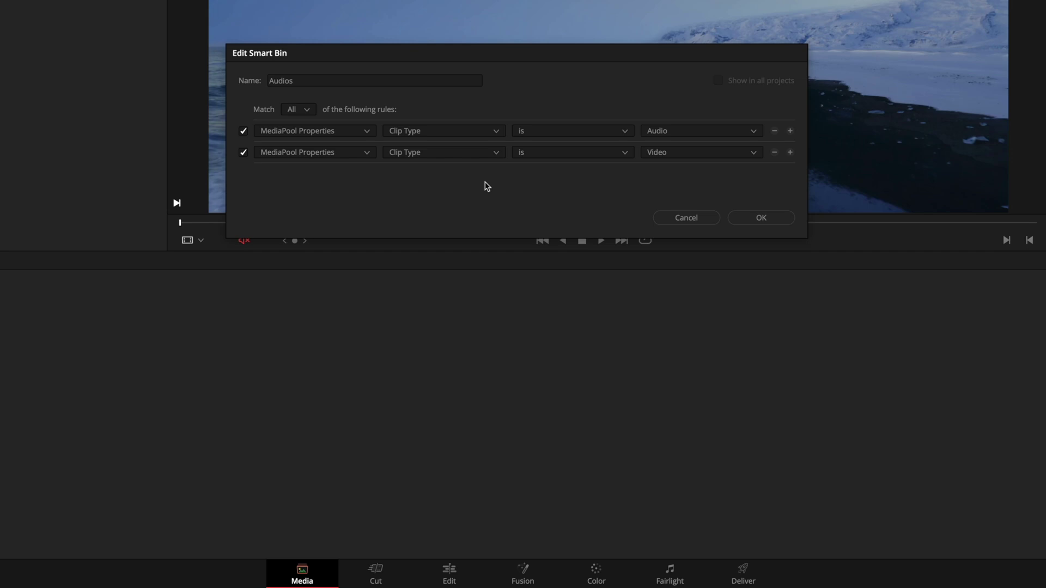
click(459, 156)
scroll(462, 179, up, 2)
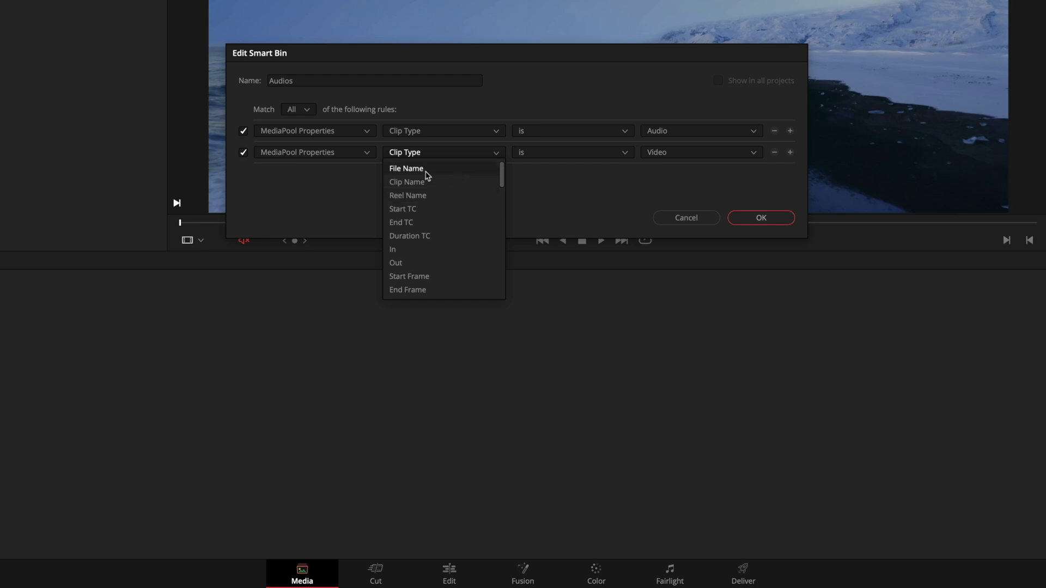
click(426, 171)
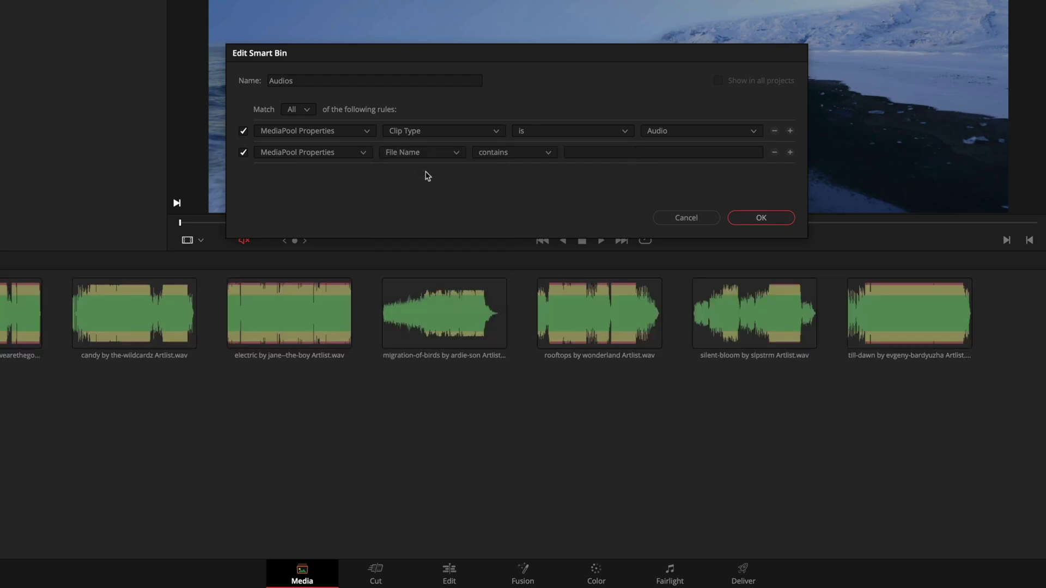
click(584, 156)
text(jane)
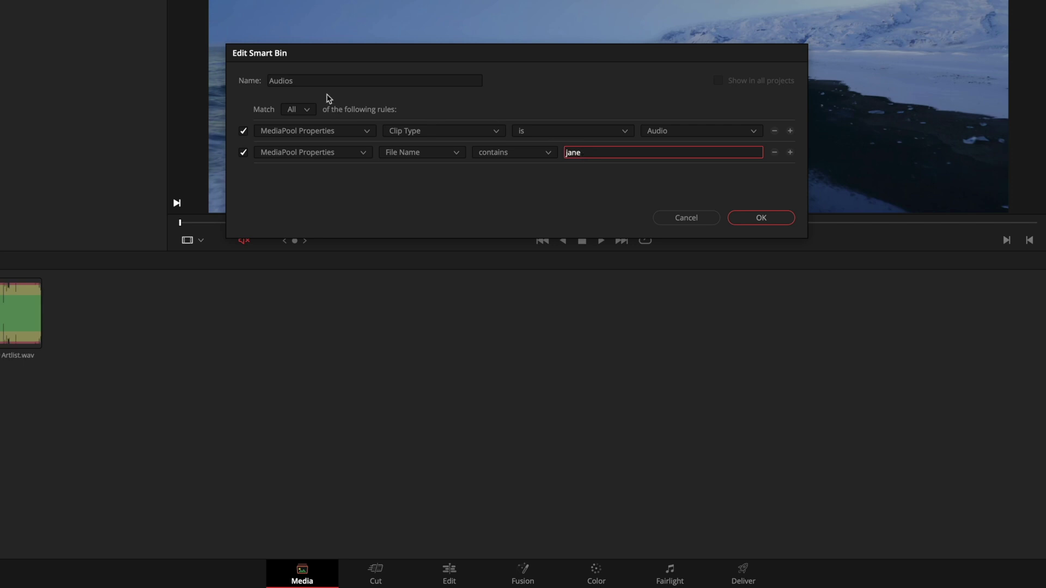
drag(316, 81, 247, 80)
text(Music from Jane)
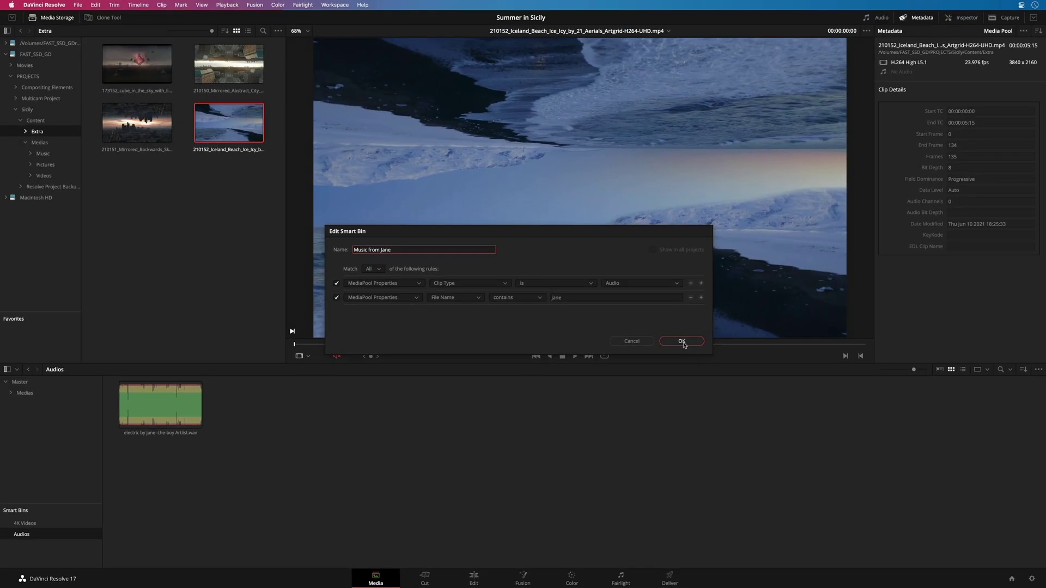
click(698, 310)
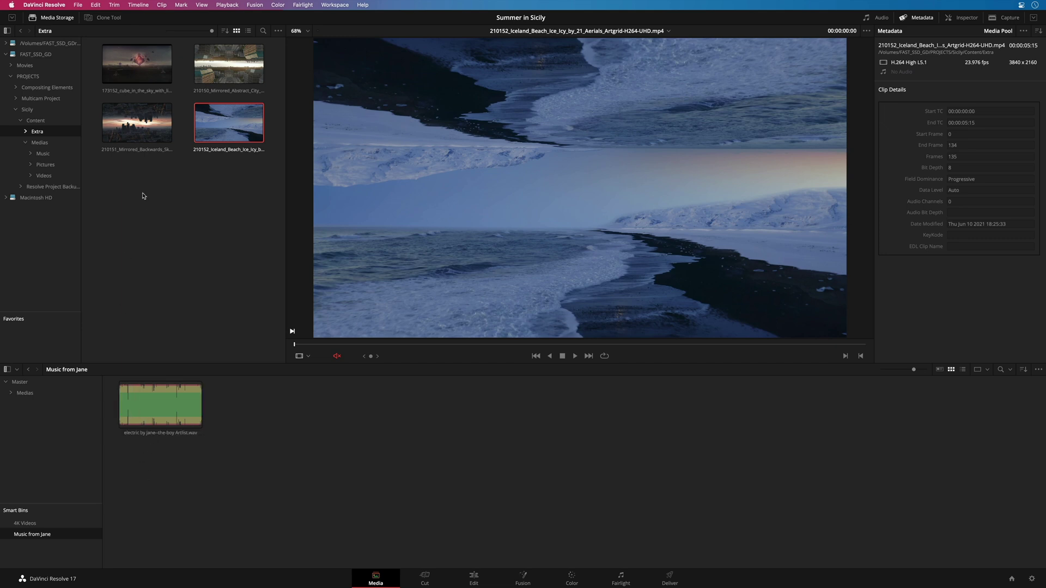
Toggle View > Show Smart Bins off and back on, leaving the Master bin contents visible.
click(201, 5)
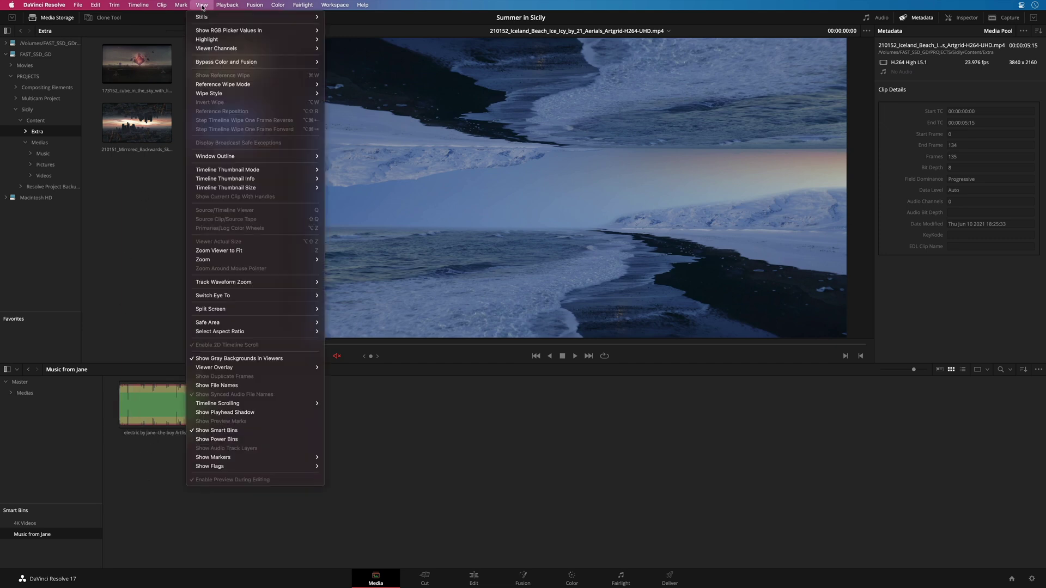
click(217, 430)
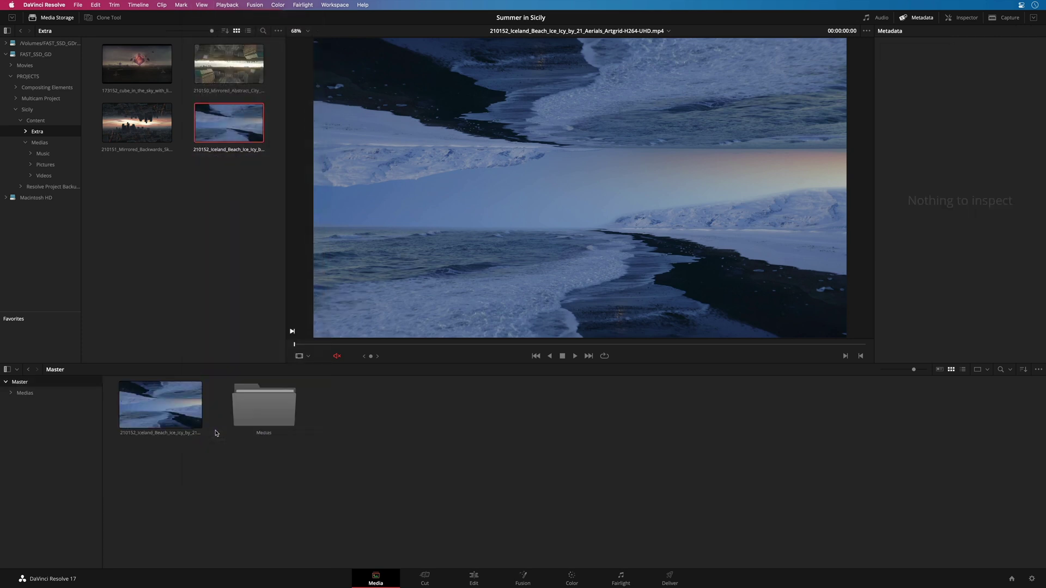
click(201, 5)
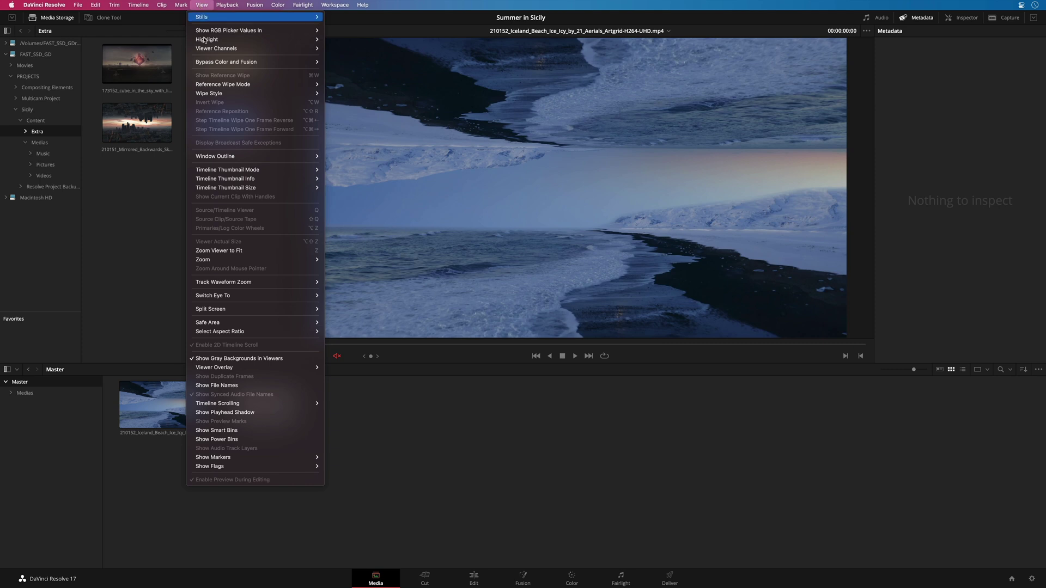
click(216, 430)
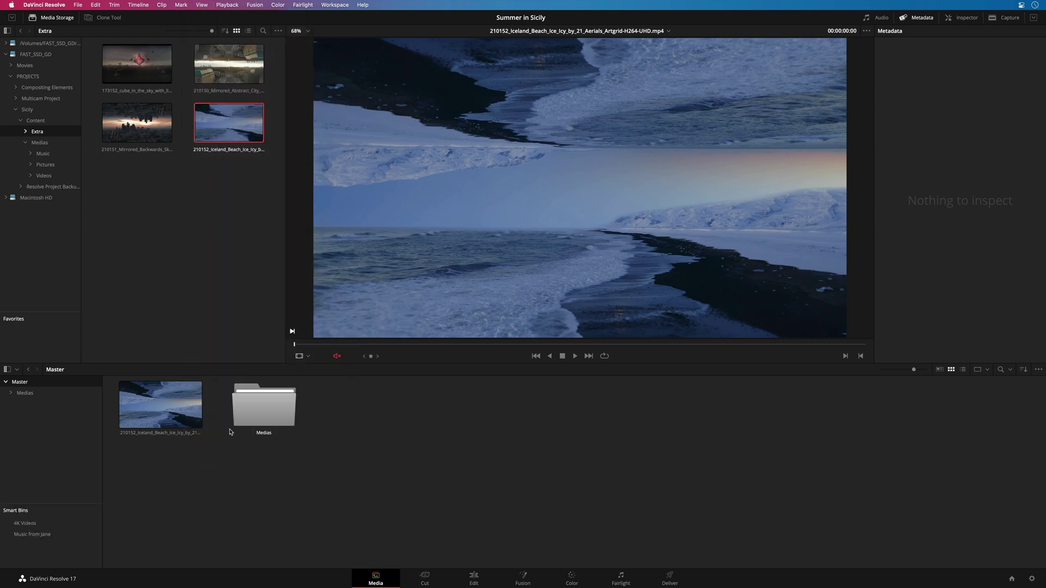
Enable View > Show Power Bins and select the empty Master power bin.
click(202, 5)
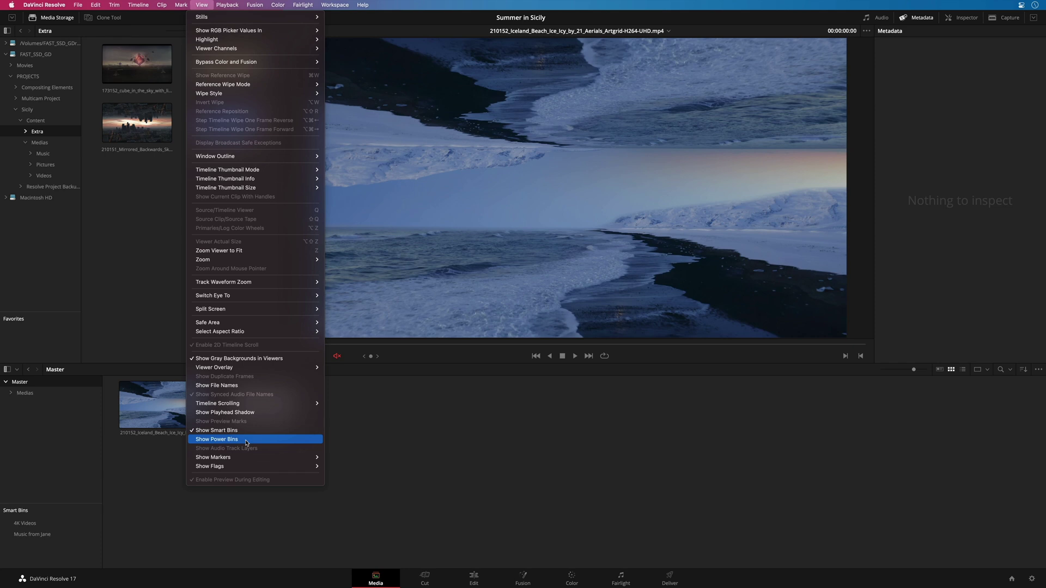
click(228, 439)
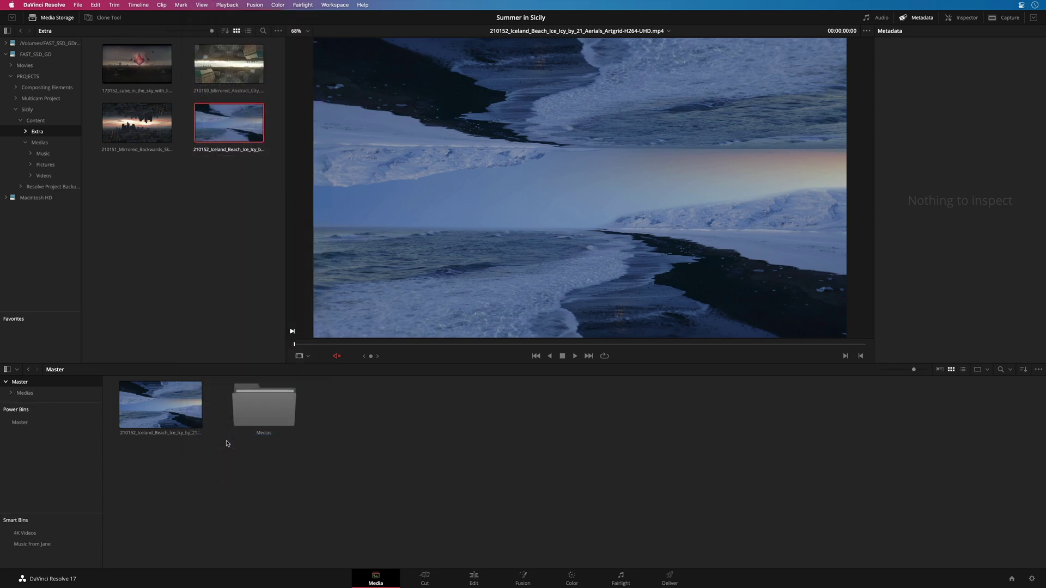
click(21, 424)
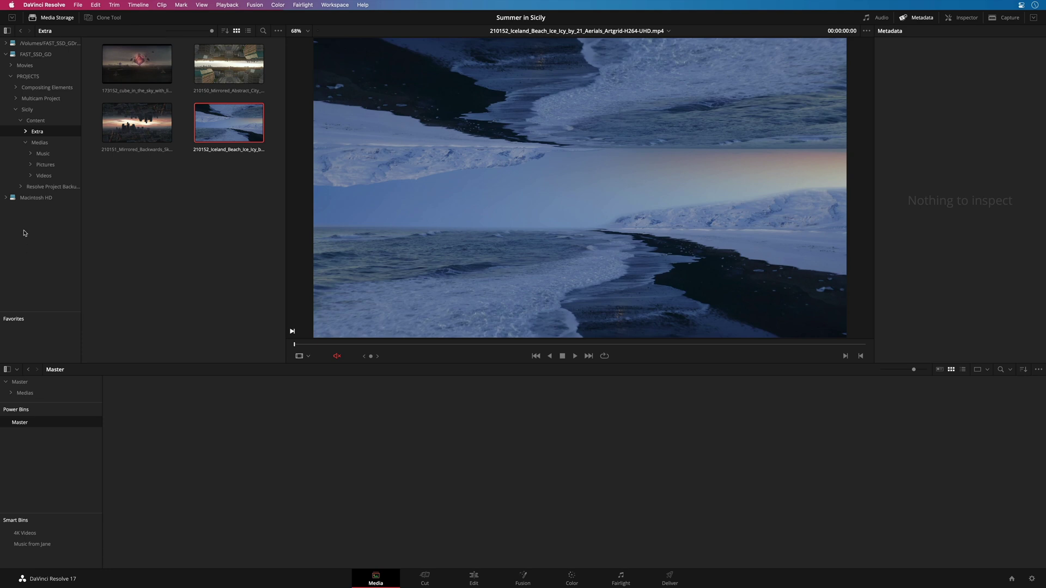
Preview the mLeaks 4K clips, then add the Compositing Elements folder under the Master power bin.
click(32, 88)
double_click(131, 68)
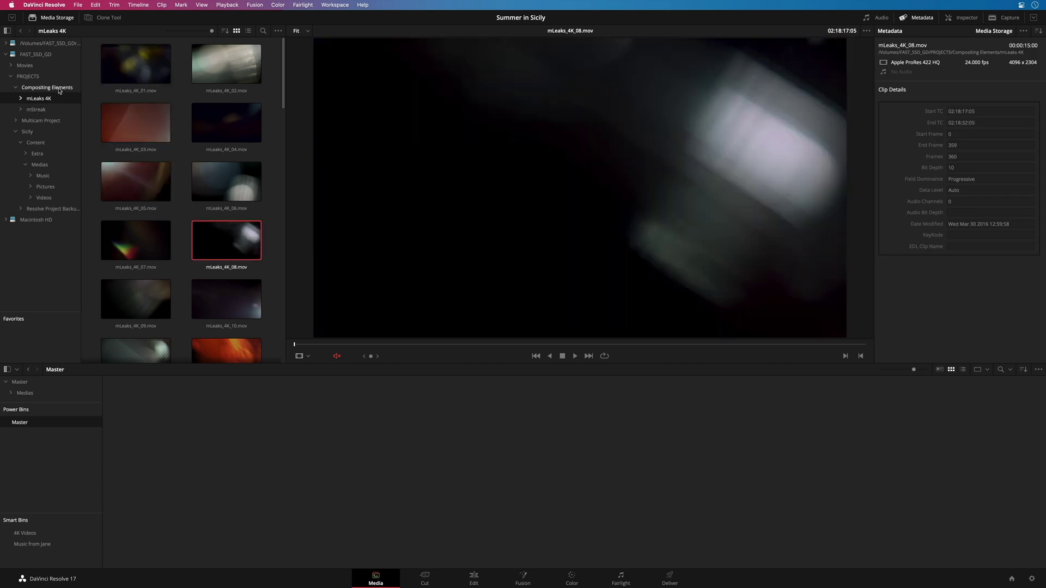
click(57, 89)
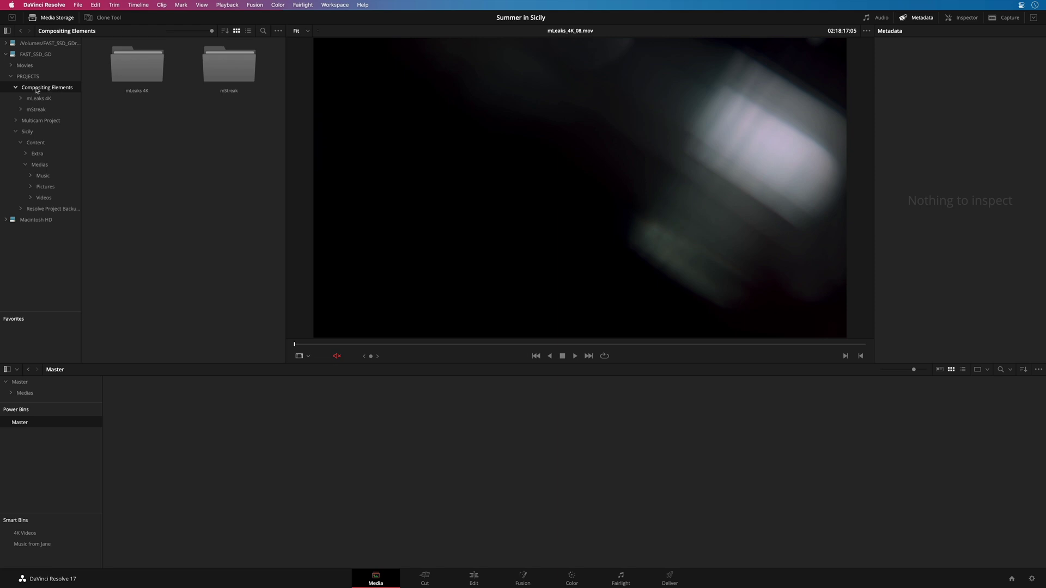
drag(37, 91, 30, 434)
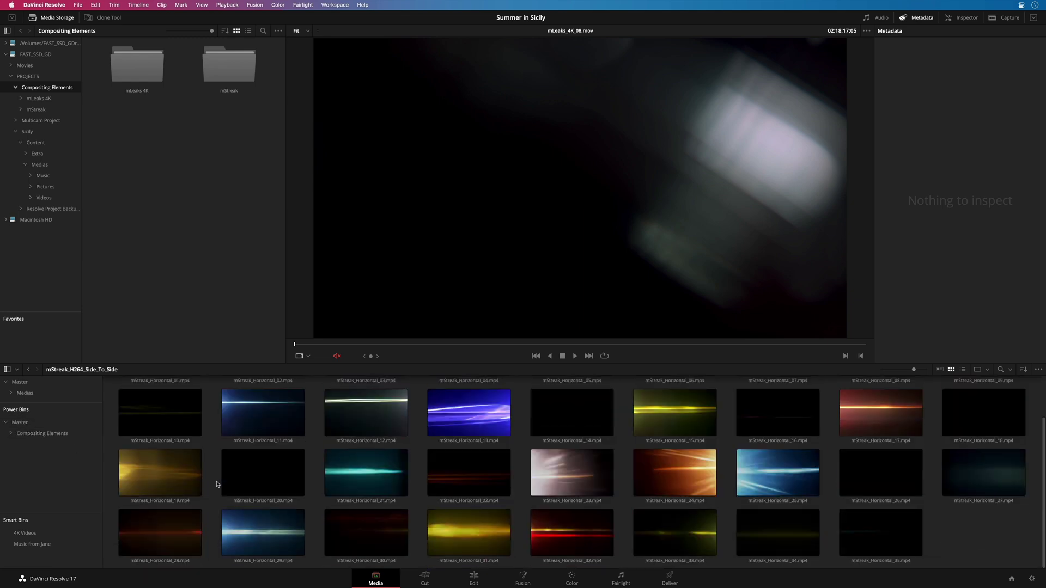
Expand the mStreak power bin and display the mStreak_Center clips.
click(11, 433)
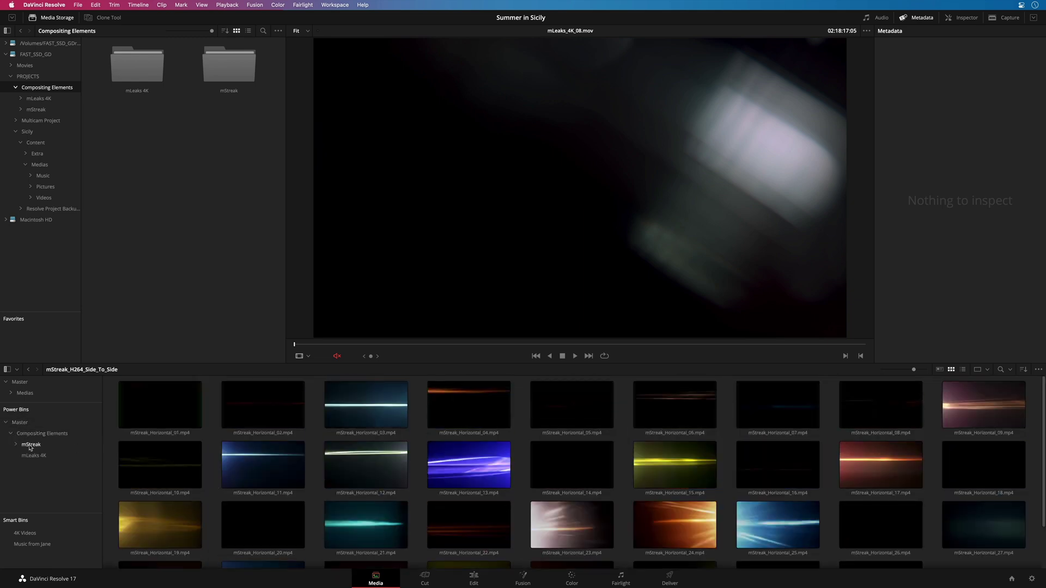
double_click(31, 444)
click(40, 458)
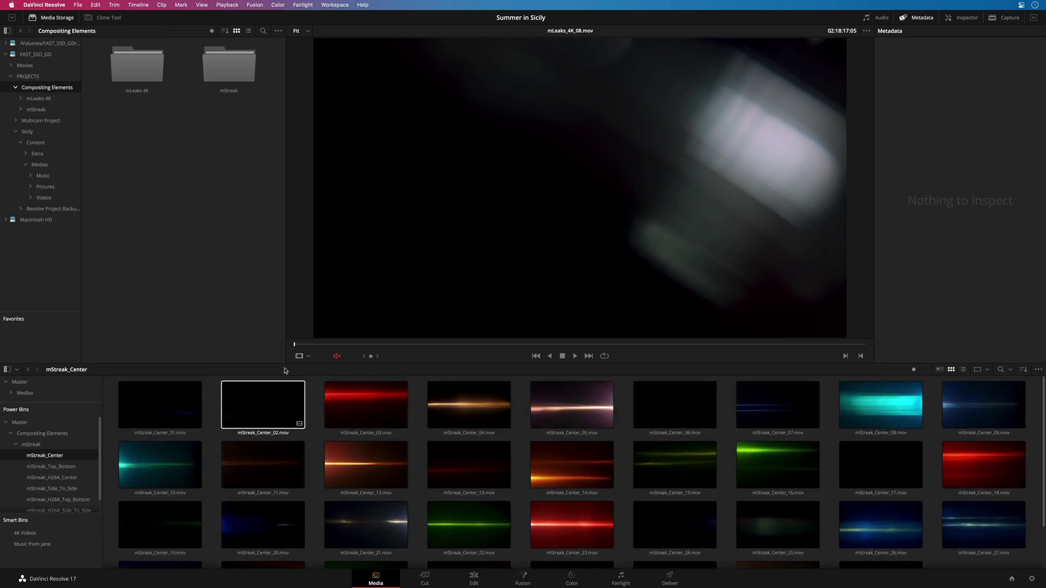
Open the Live Concert project from the Project Manager and give the media pool more height.
click(1011, 579)
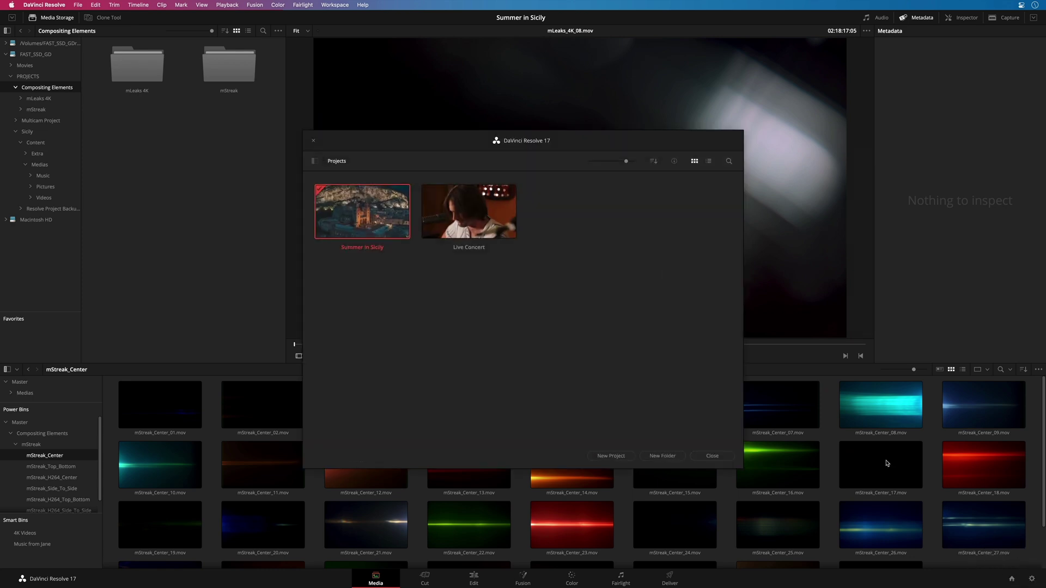
double_click(462, 213)
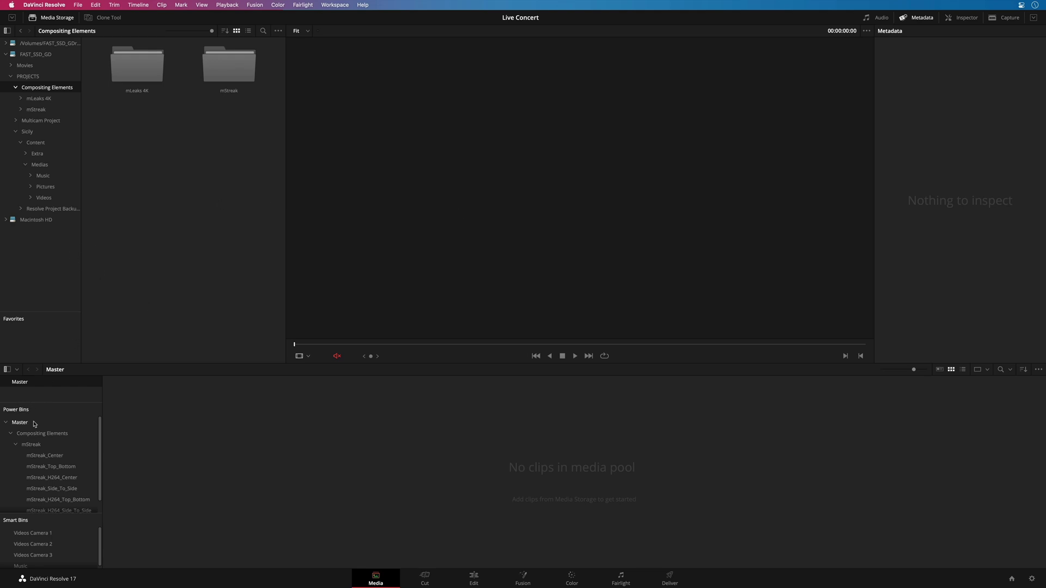
drag(417, 362, 419, 313)
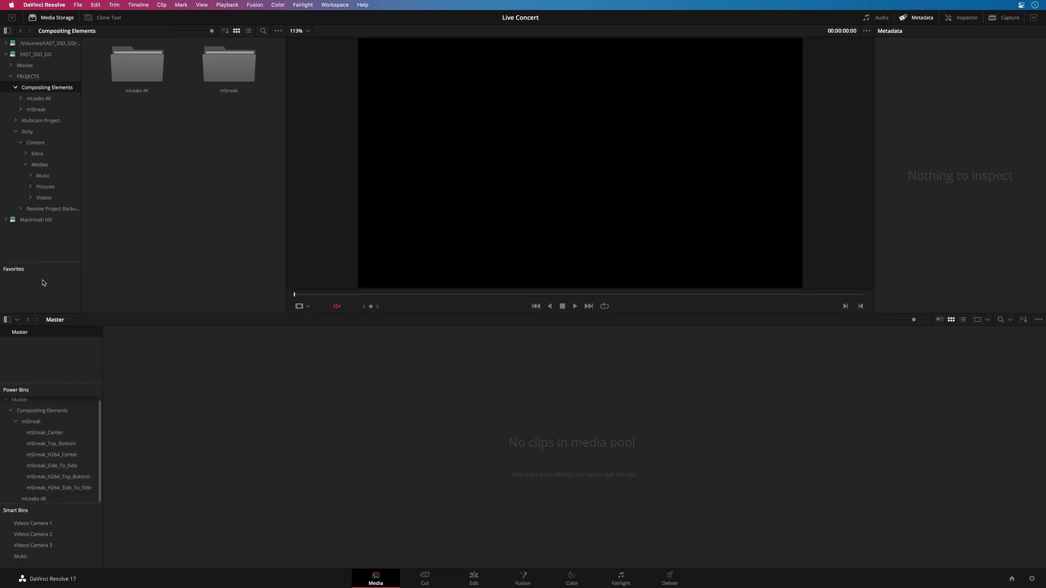
Import every clip from the Multicam Project folder into the Live Concert media pool.
click(41, 121)
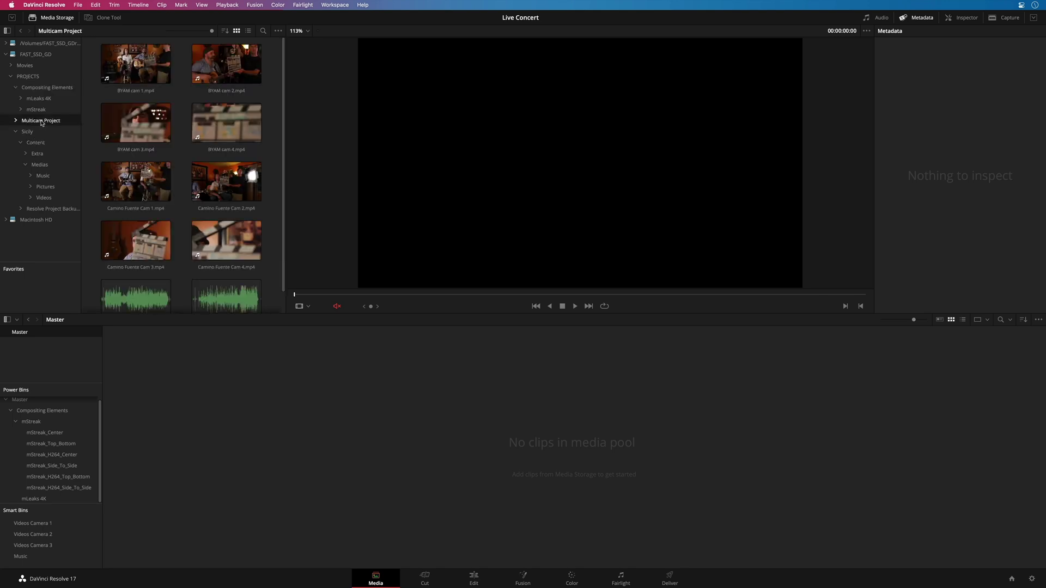
click(139, 75)
key(super+a)
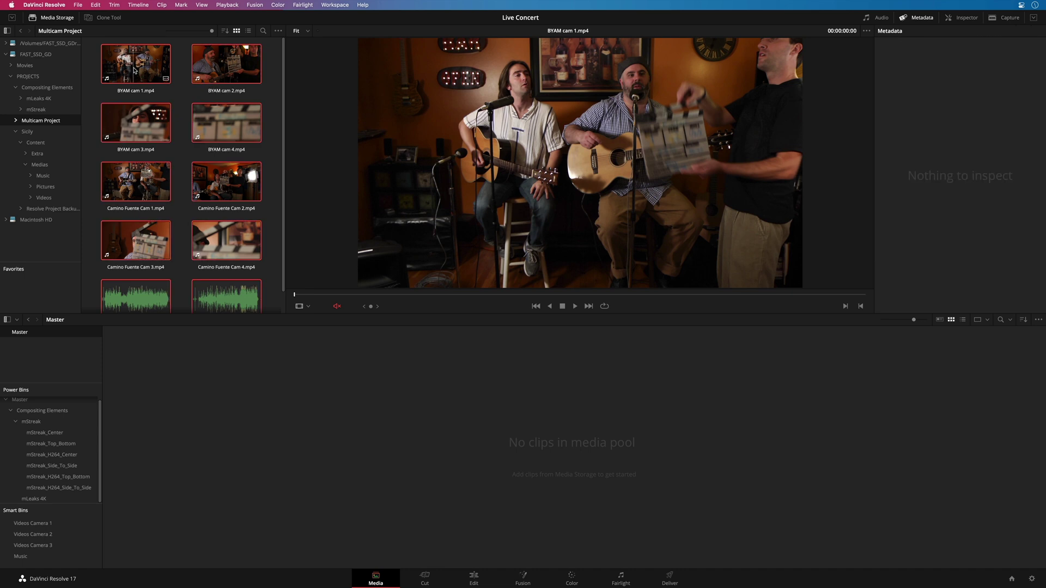
drag(135, 69, 287, 416)
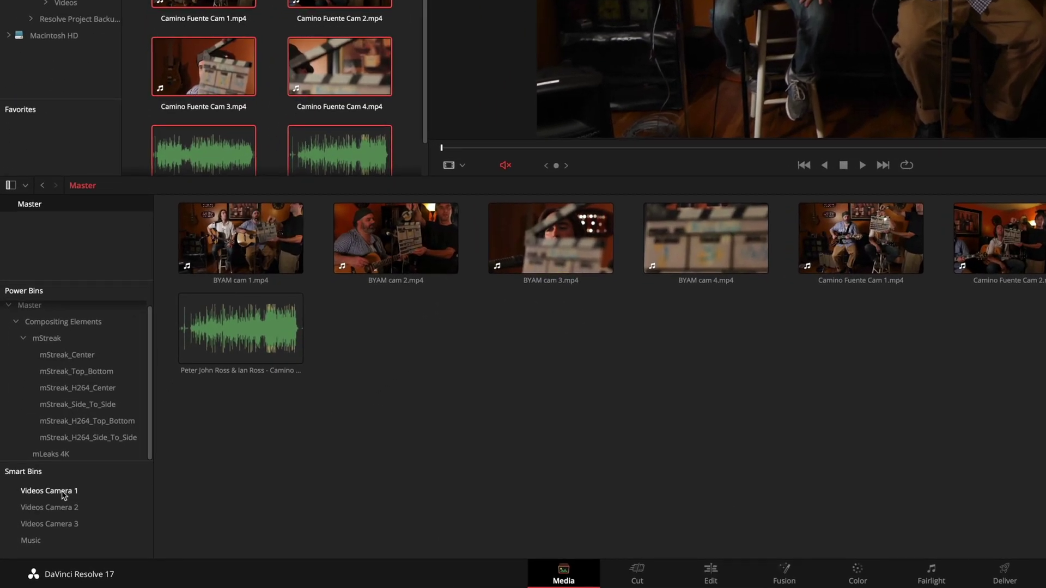
Check the camera 1, camera 2, camera 3 and Music smart bins for their sorted clips.
click(64, 495)
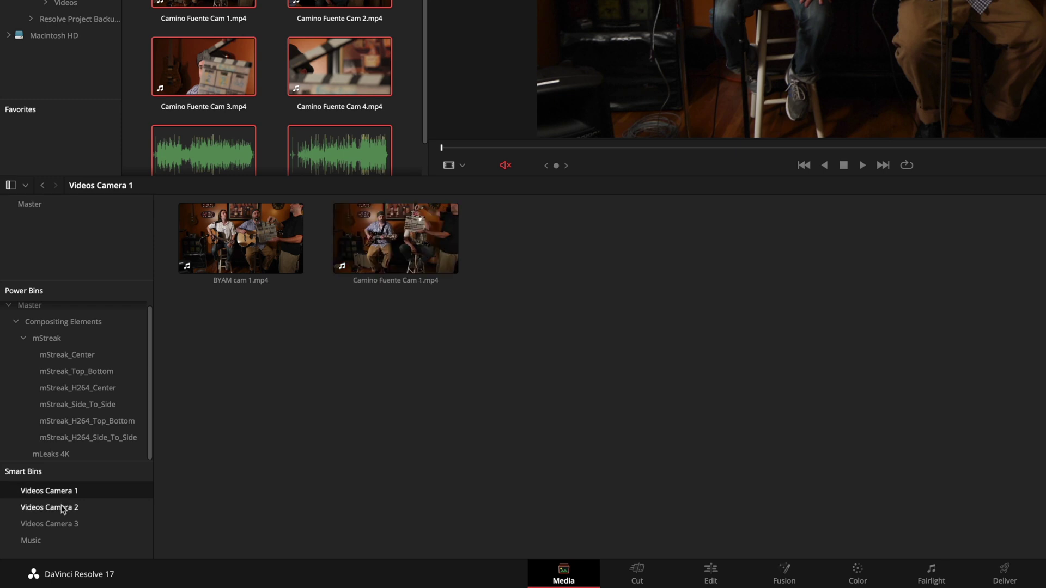
click(62, 511)
click(63, 527)
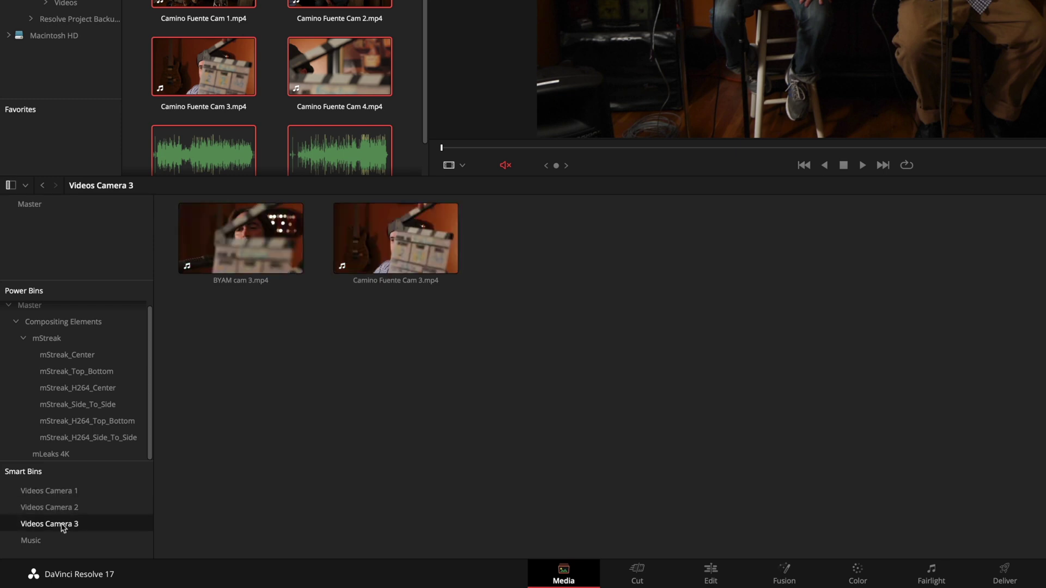
click(46, 541)
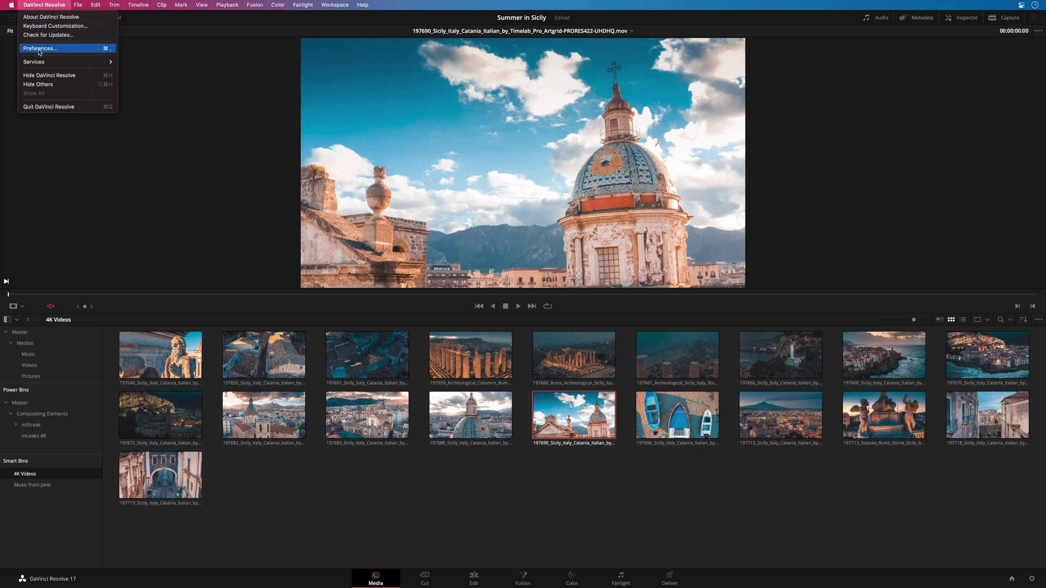
In User preferences, enable Timelines, Keywords, People, Shot and Scene automatic smart bins and save.
click(39, 49)
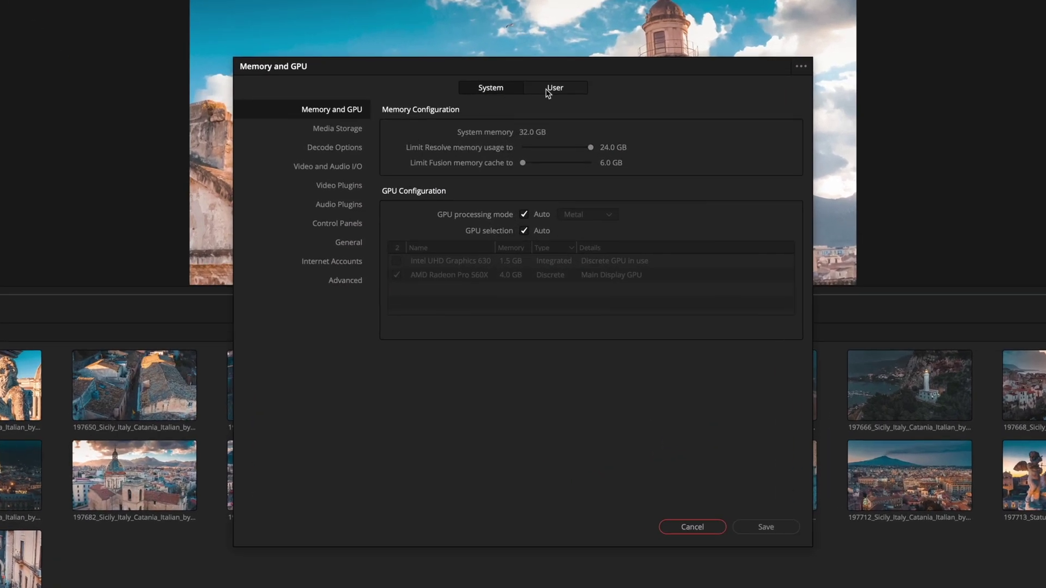
click(548, 157)
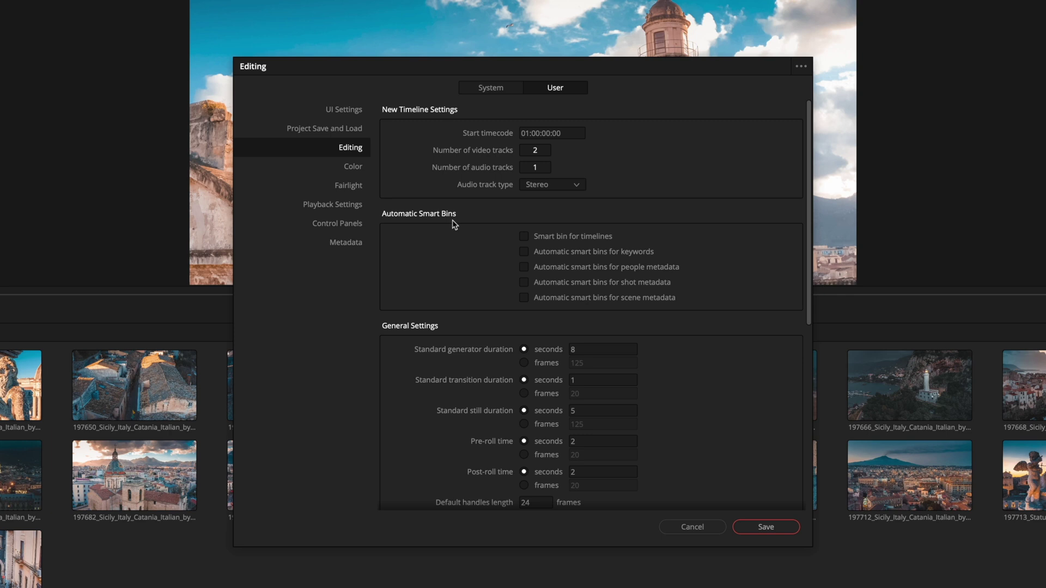
click(524, 236)
click(524, 252)
click(524, 267)
click(525, 283)
click(524, 297)
click(765, 527)
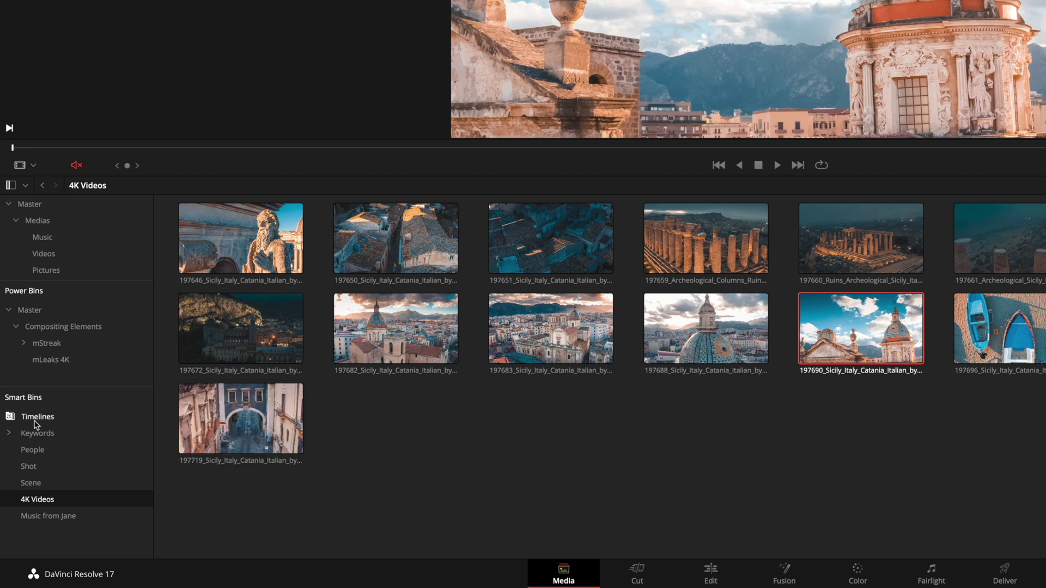
Browse the Timelines and Keywords smart bins, view the Sea keyword bin, then return to 4K Videos.
click(40, 422)
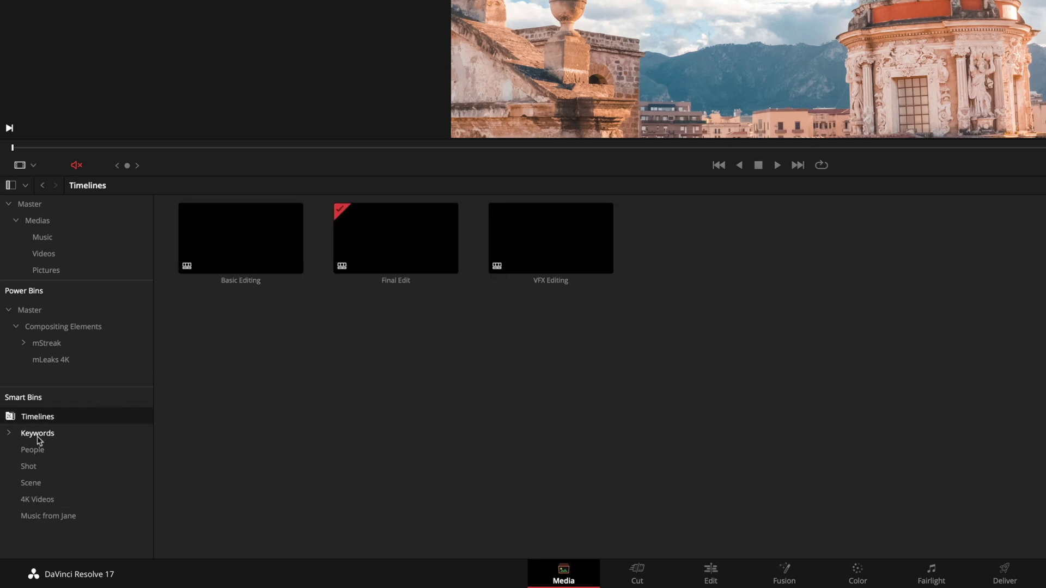
click(38, 436)
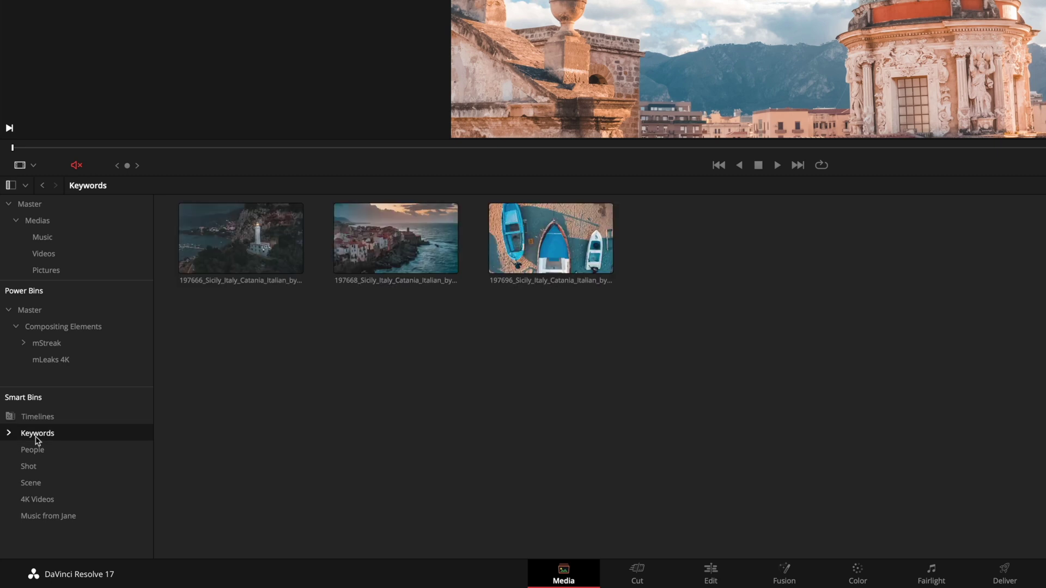
click(9, 434)
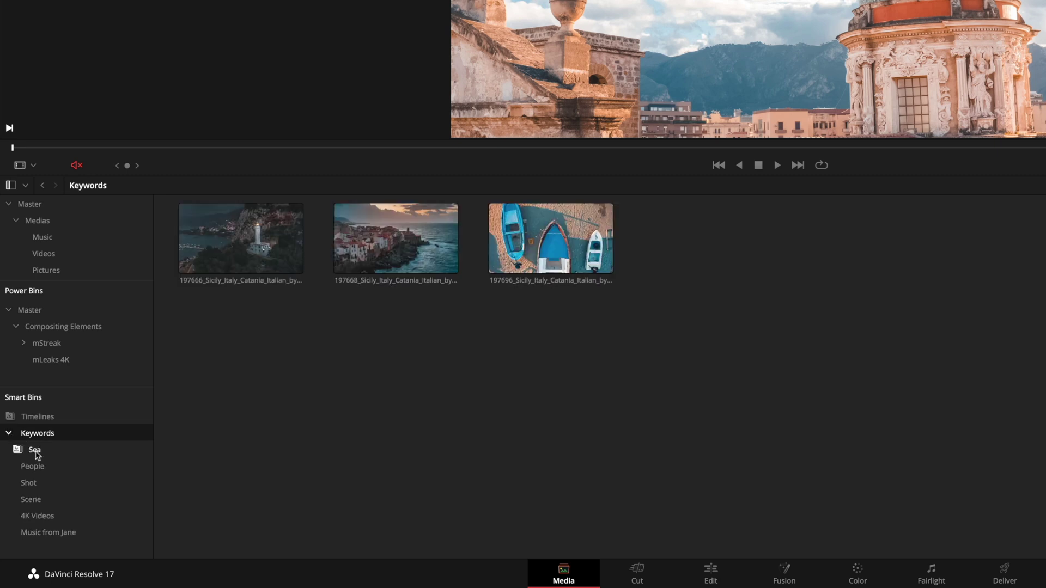
click(36, 452)
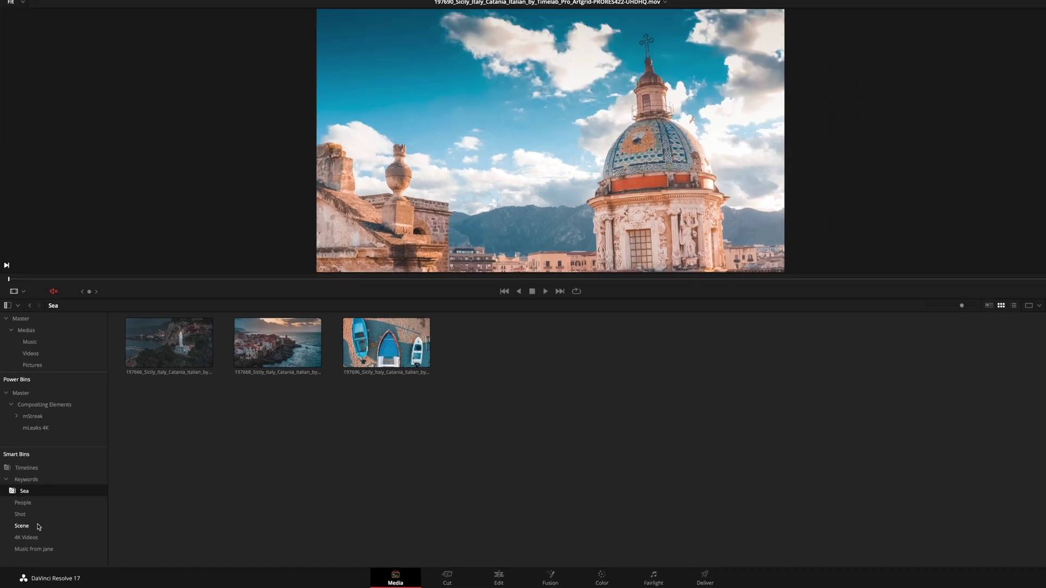
click(34, 538)
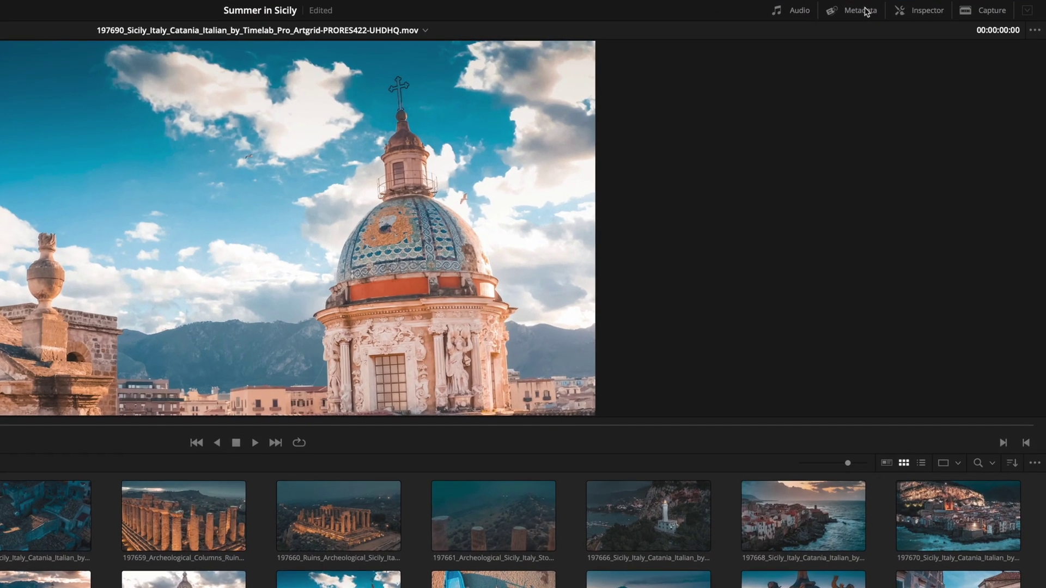
Add the keyword 'Sea' to clip 197670 in the Metadata panel and view the Sea smart bin.
click(922, 18)
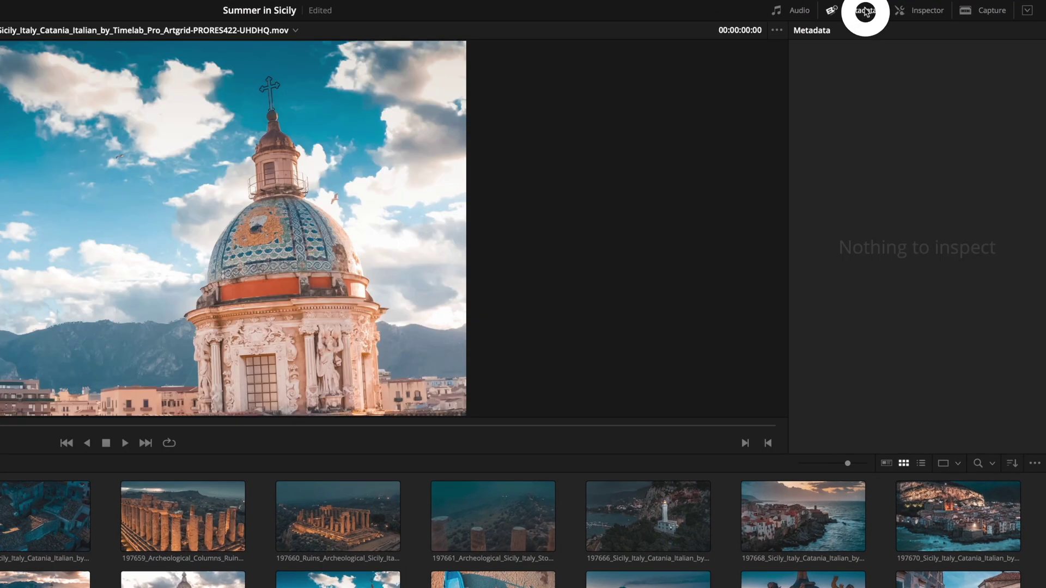
click(959, 517)
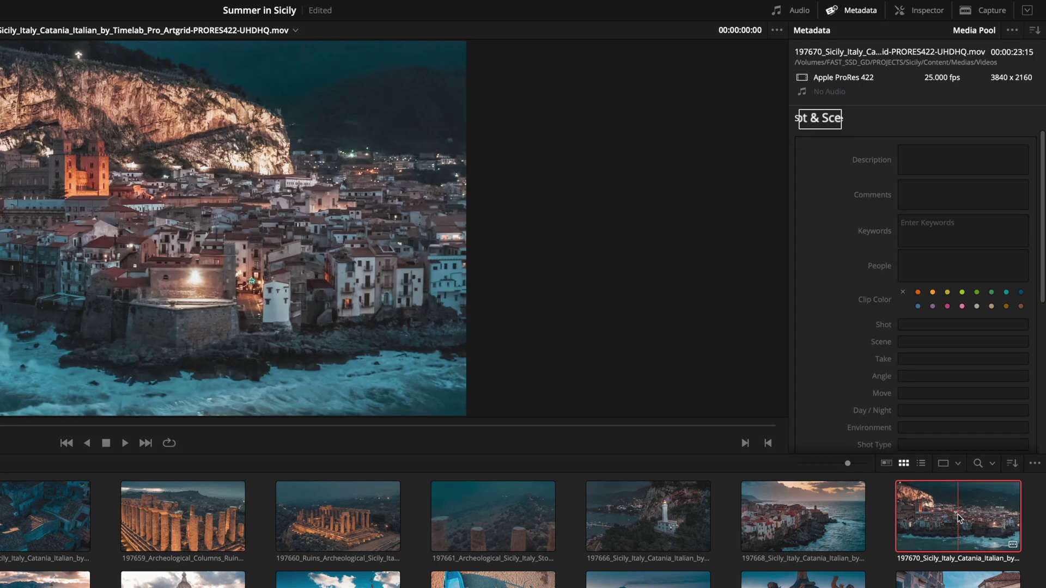
click(816, 525)
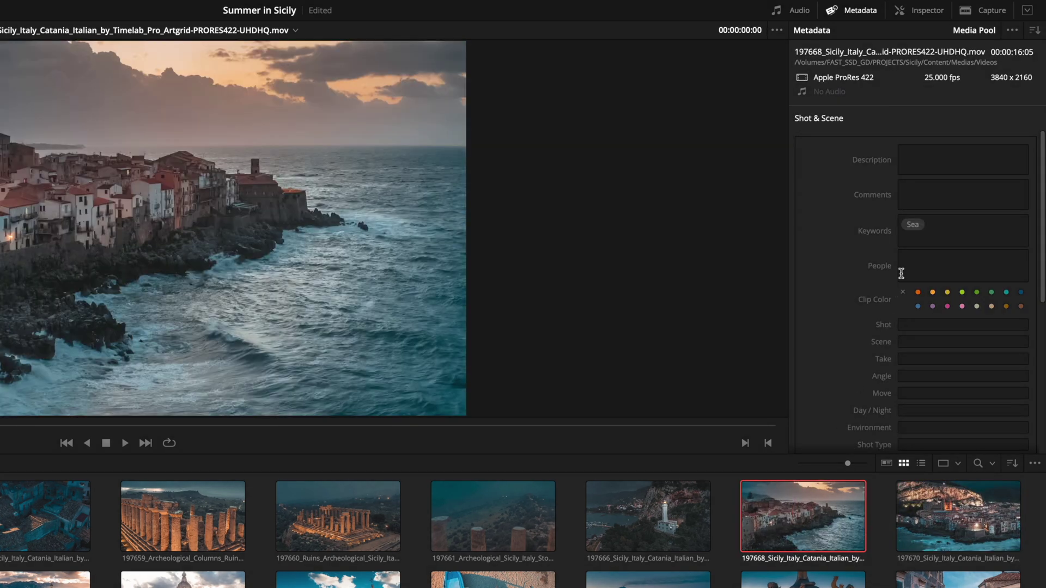
click(946, 527)
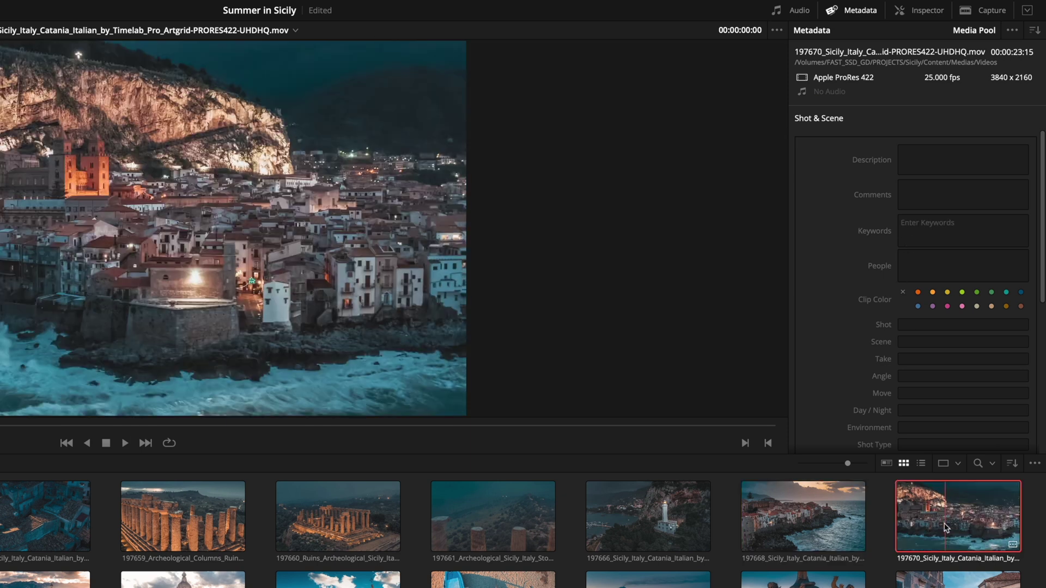
click(919, 229)
text(Sea)
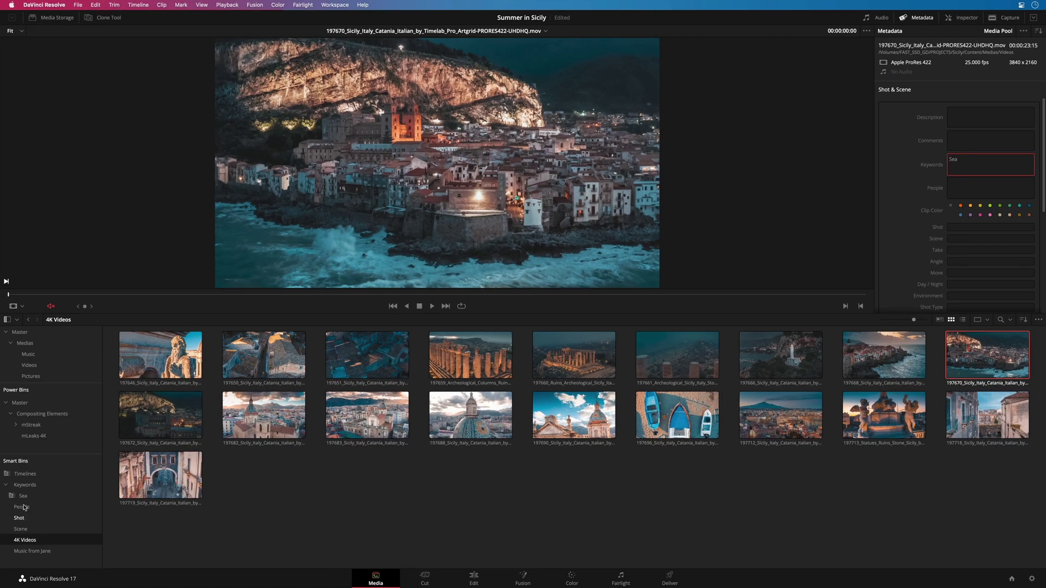
click(22, 496)
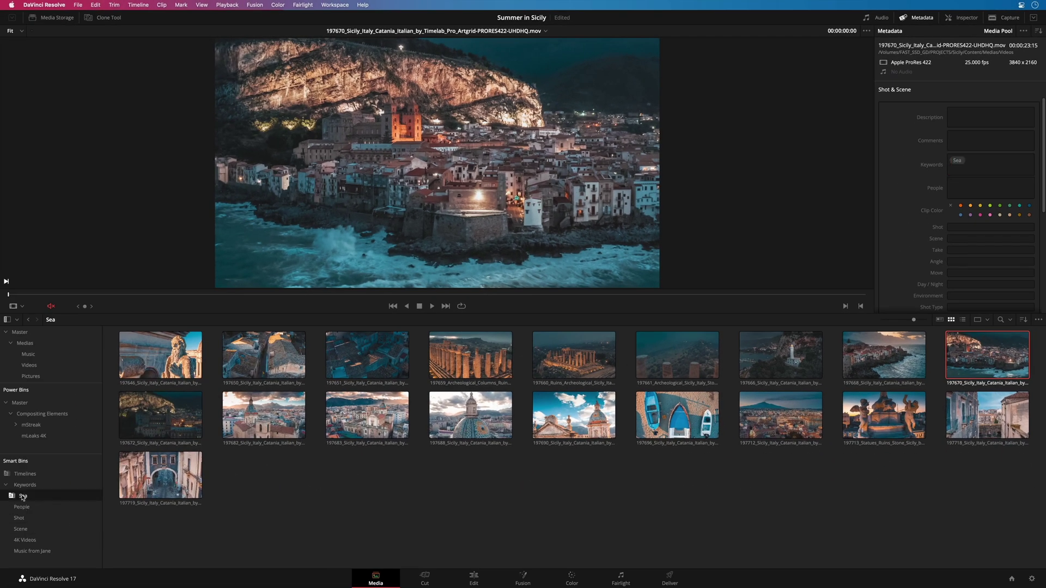